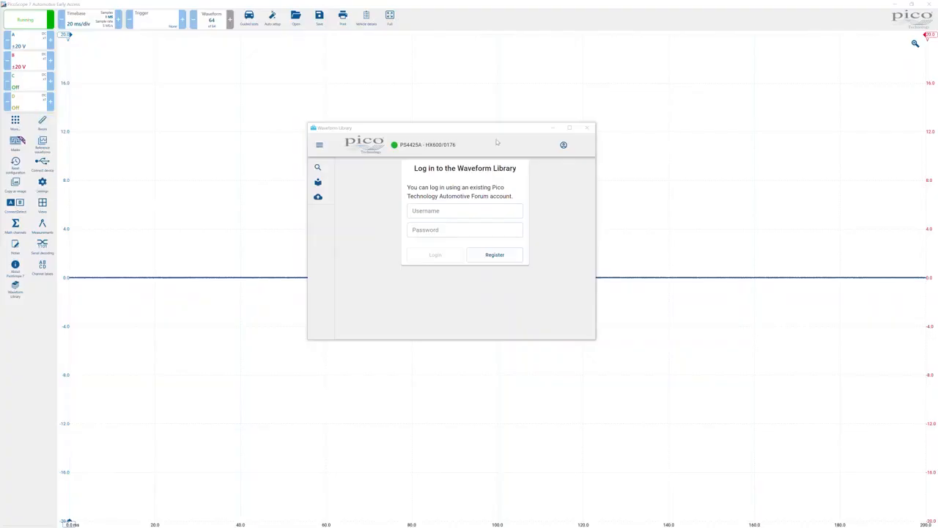
Close the sign-in window and reopen the Waveform Library from the More tools list
{"action": "left_click", "coordinate": [586, 130]}
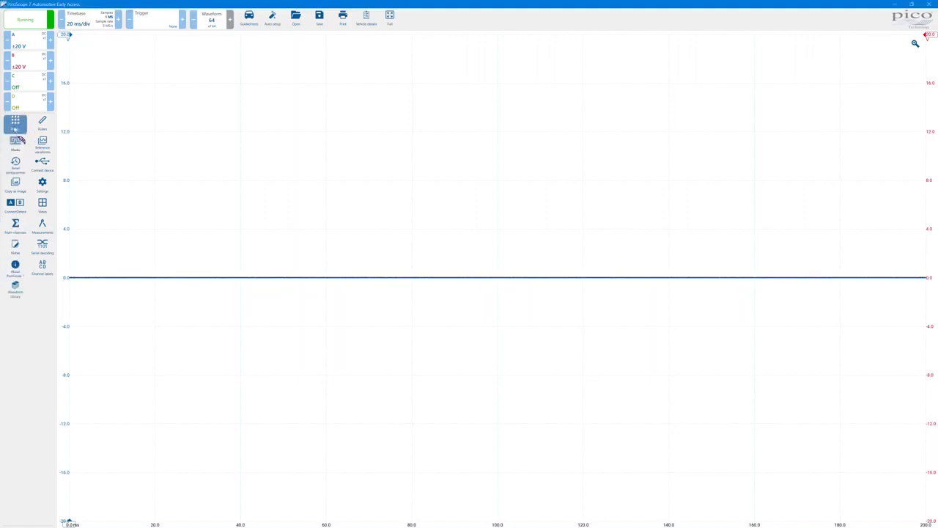
{"action": "left_click", "coordinate": [15, 123]}
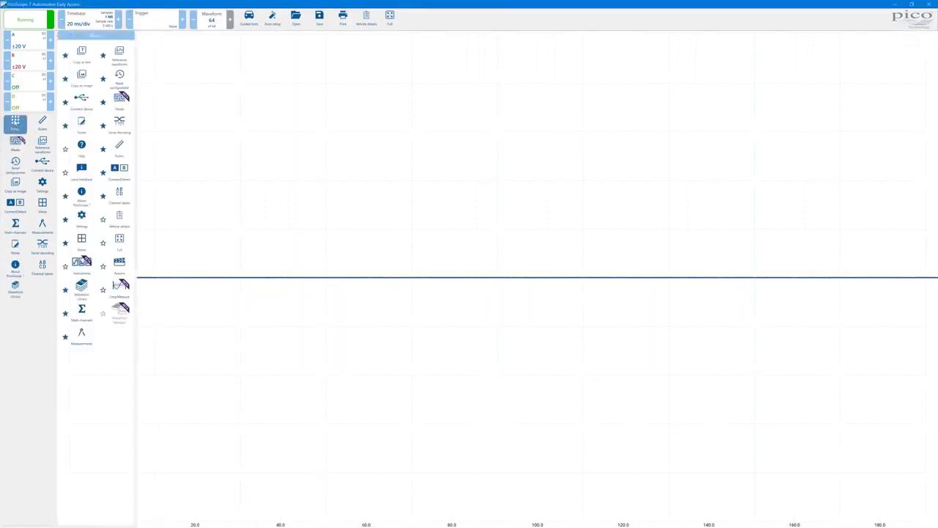
{"action": "left_click", "coordinate": [86, 295]}
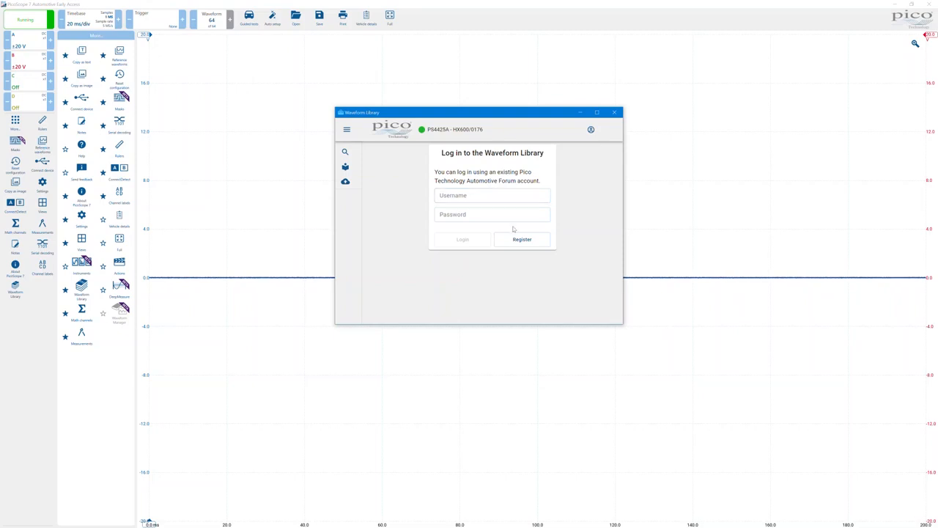
{"action": "left_click", "coordinate": [530, 243]}
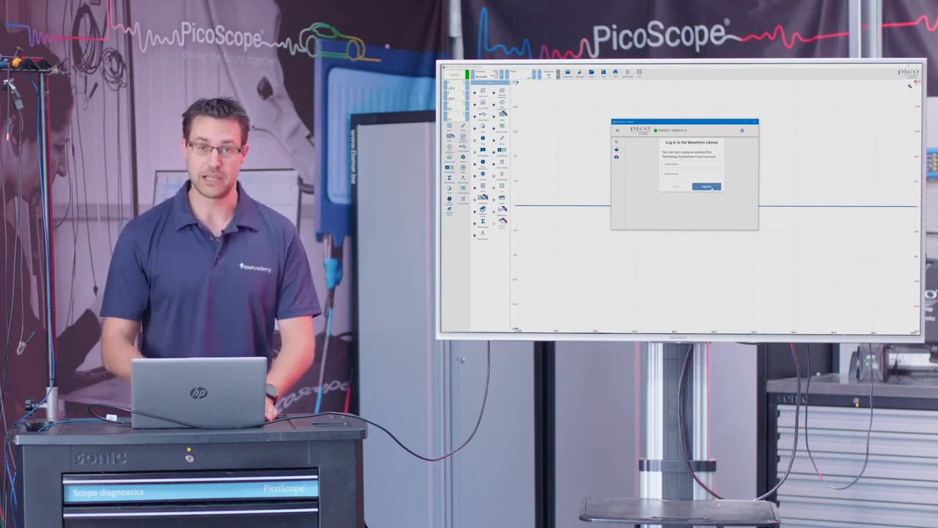
Log in to the Waveform Library with the forum username and password
{"action": "left_click", "coordinate": [505, 208]}
{"action": "type", "text": "ben martins"}
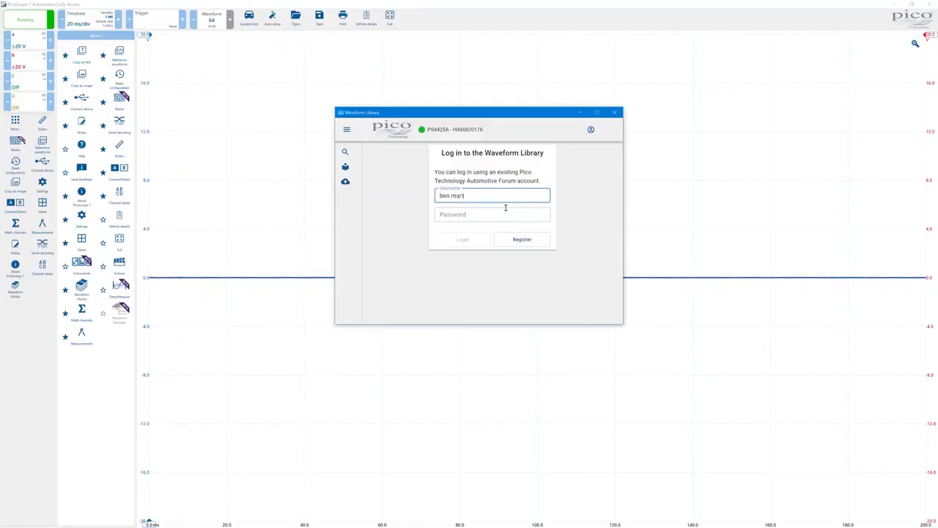
{"action": "key", "text": "Tab"}
{"action": "type", "text": "p"}
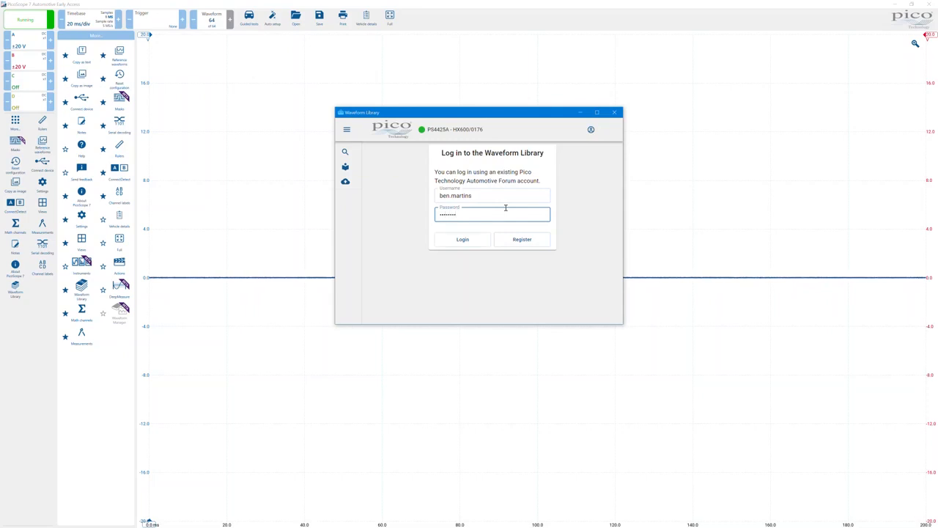
{"action": "left_click", "coordinate": [466, 240]}
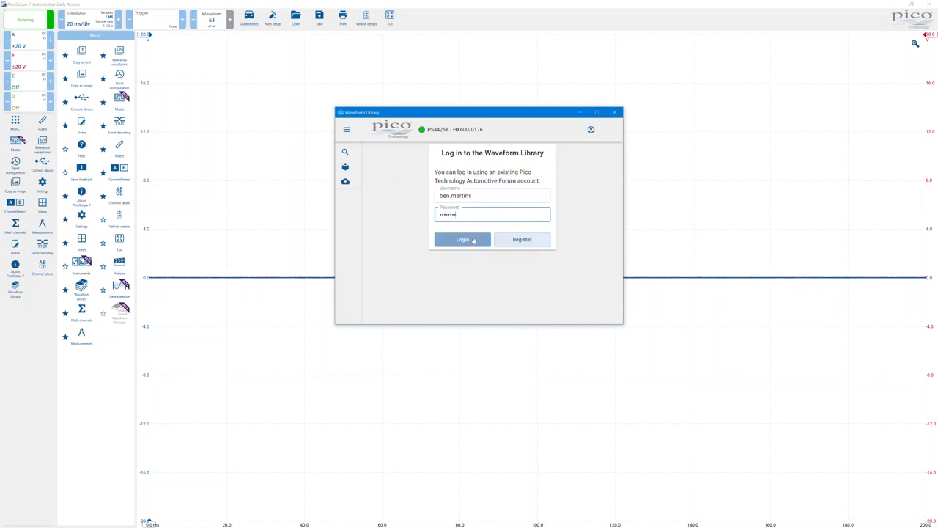
{"action": "left_click", "coordinate": [473, 242]}
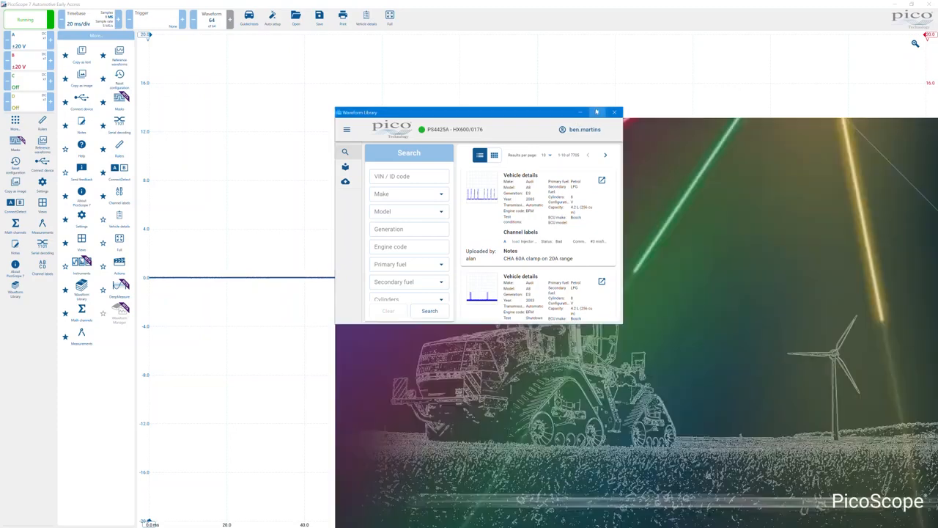
Maximise the library window and search for Make Ferrari, Model F355 GTS
{"action": "left_click", "coordinate": [597, 112]}
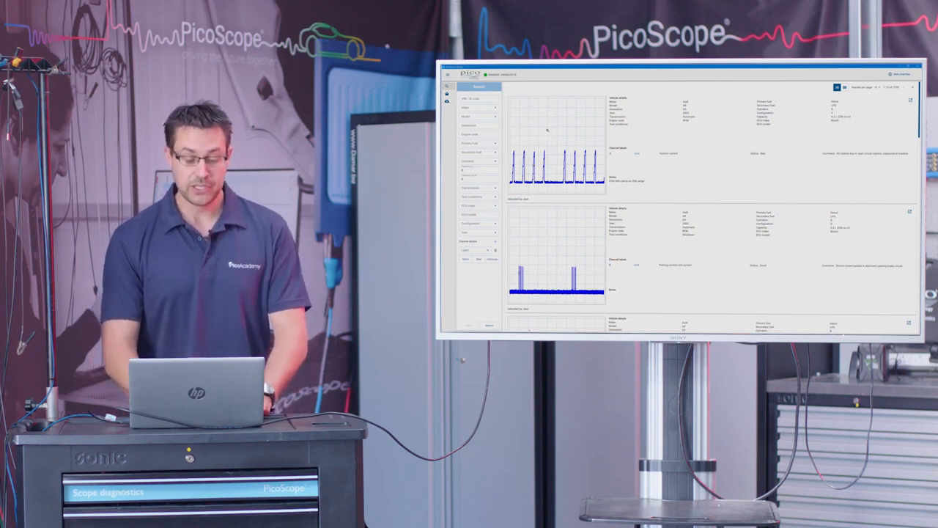
{"action": "scroll", "coordinate": [712, 176], "scroll_direction": "down", "scroll_amount": 1}
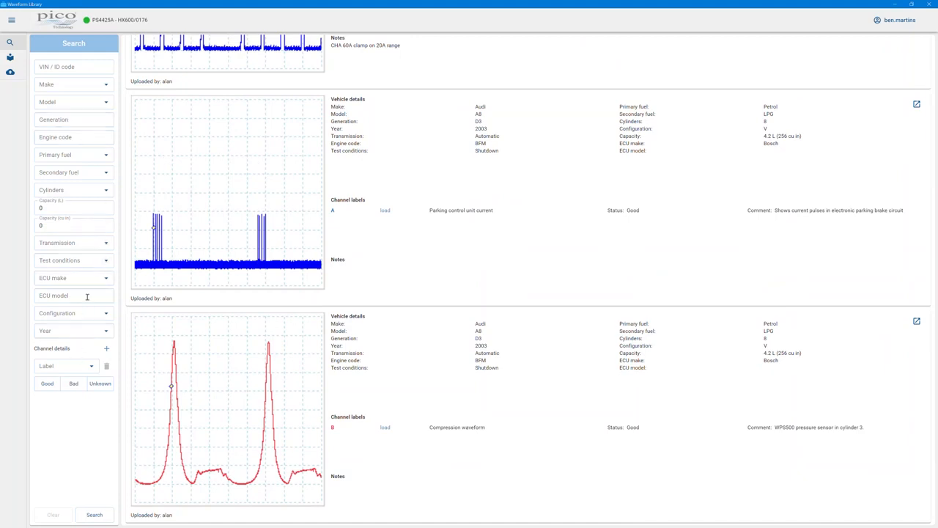
{"action": "left_click", "coordinate": [105, 84]}
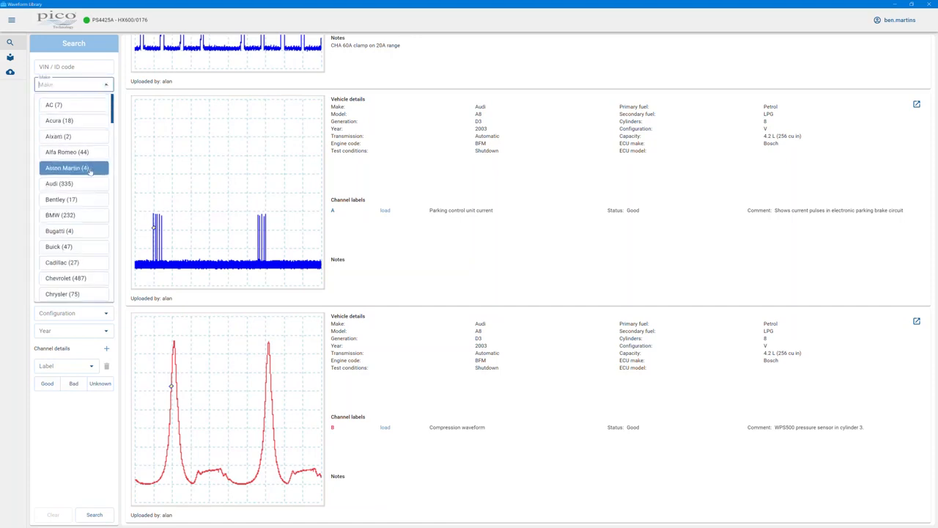
{"action": "scroll", "coordinate": [88, 170], "scroll_direction": "down", "scroll_amount": 3}
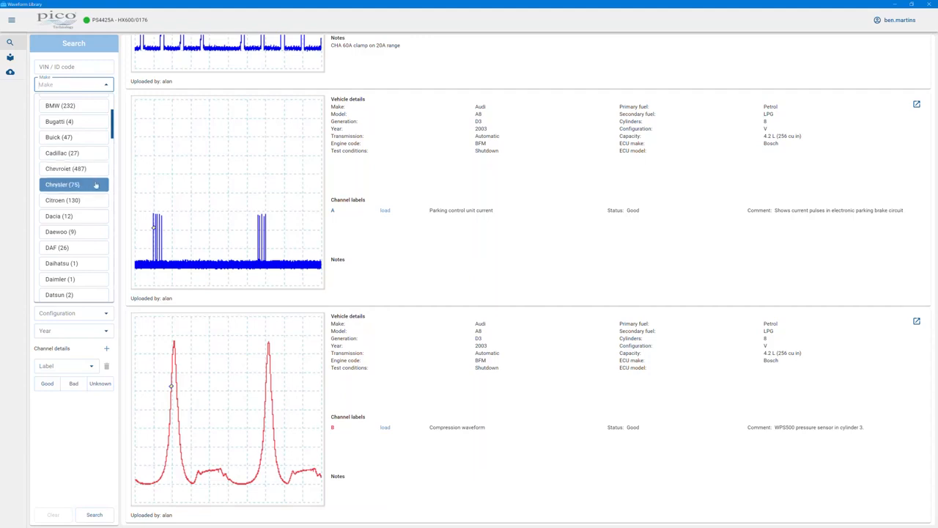
{"action": "scroll", "coordinate": [79, 188], "scroll_direction": "down", "scroll_amount": 5}
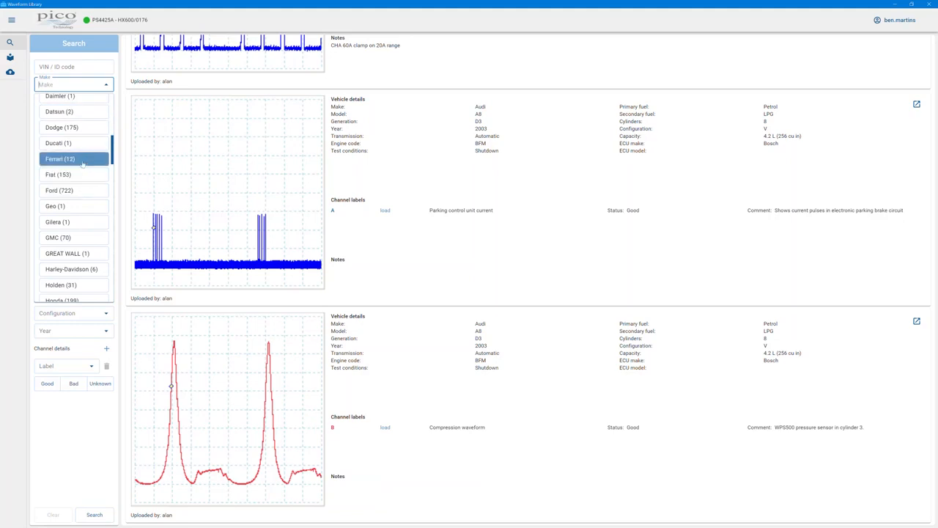
{"action": "left_click", "coordinate": [82, 158]}
{"action": "left_click", "coordinate": [100, 103]}
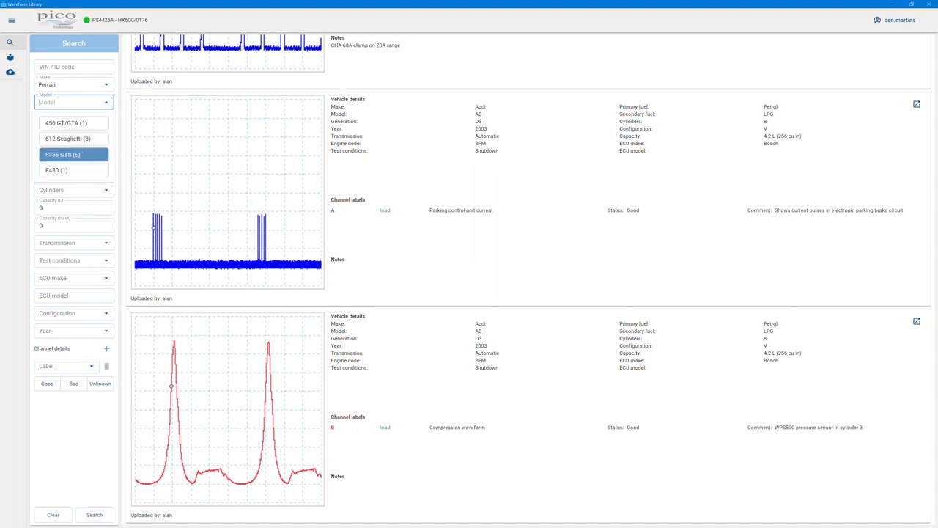
{"action": "left_click", "coordinate": [82, 154]}
{"action": "left_click", "coordinate": [88, 511]}
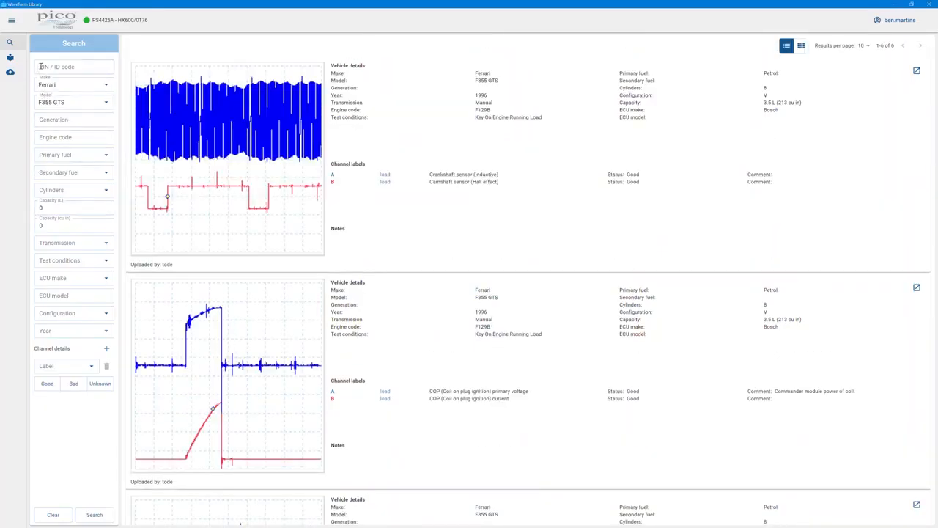
Clear the Make and Model filters and scroll My Waveforms down to the DAF entries
{"action": "left_click", "coordinate": [48, 514]}
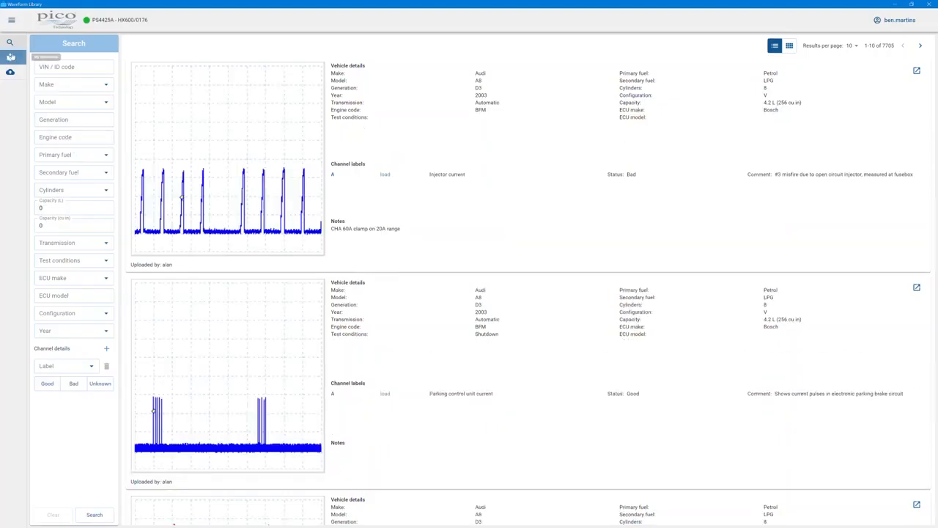
{"action": "left_click", "coordinate": [10, 58]}
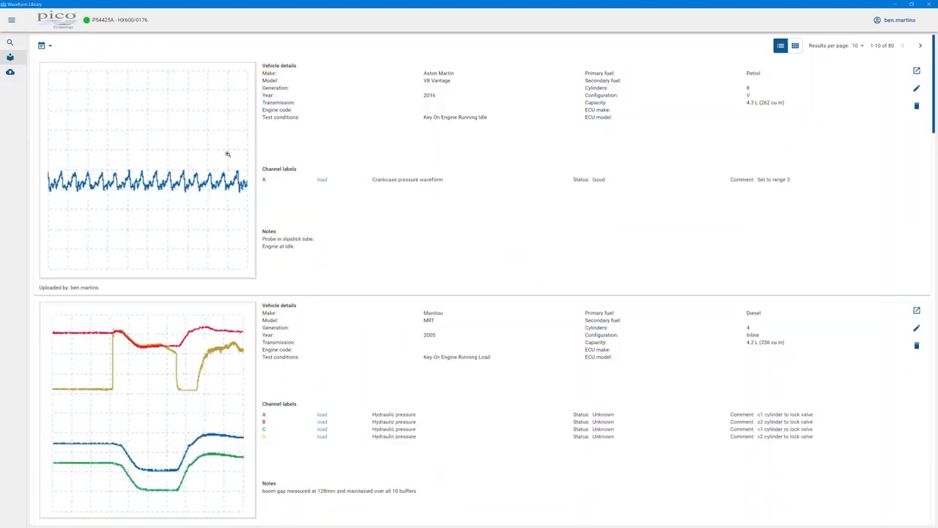
{"action": "scroll", "coordinate": [236, 241], "scroll_direction": "down", "scroll_amount": 3}
{"action": "scroll", "coordinate": [243, 252], "scroll_direction": "down", "scroll_amount": 8}
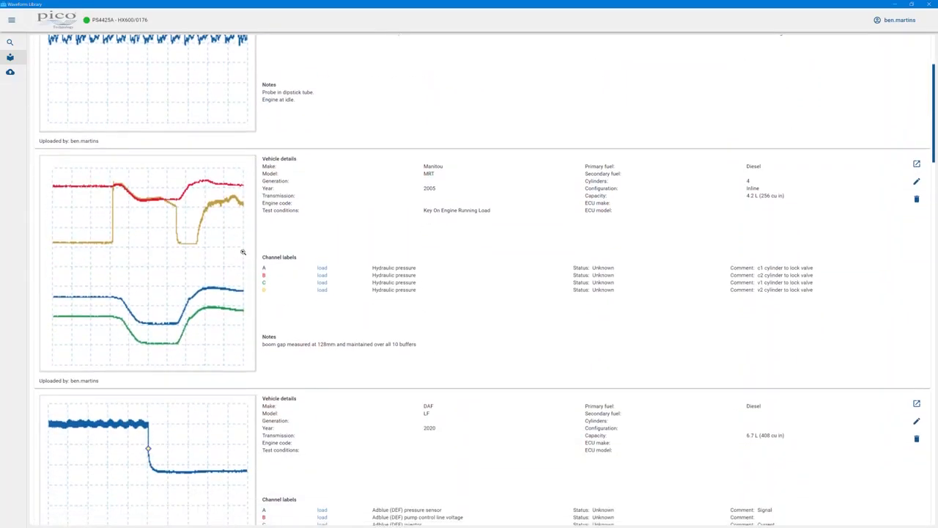
{"action": "scroll", "coordinate": [242, 252], "scroll_direction": "down", "scroll_amount": 5}
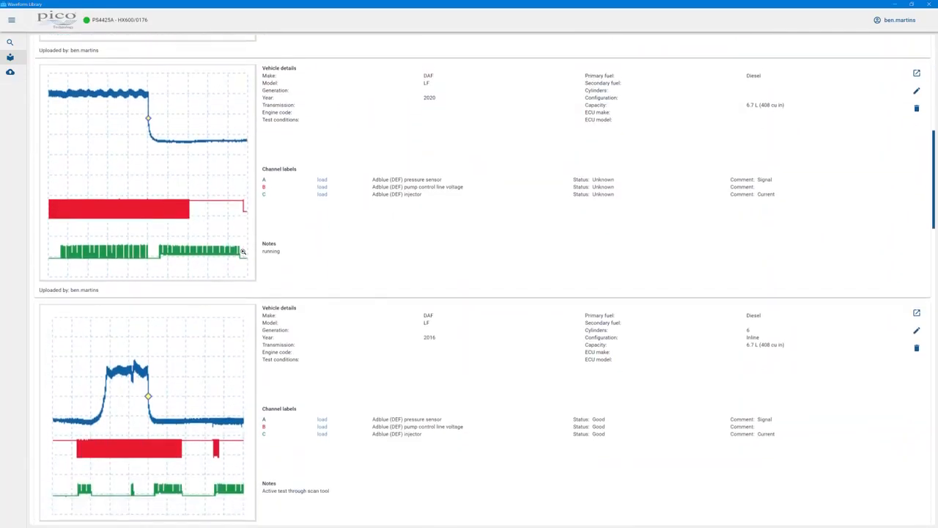
{"action": "scroll", "coordinate": [242, 251], "scroll_direction": "up", "scroll_amount": 12}
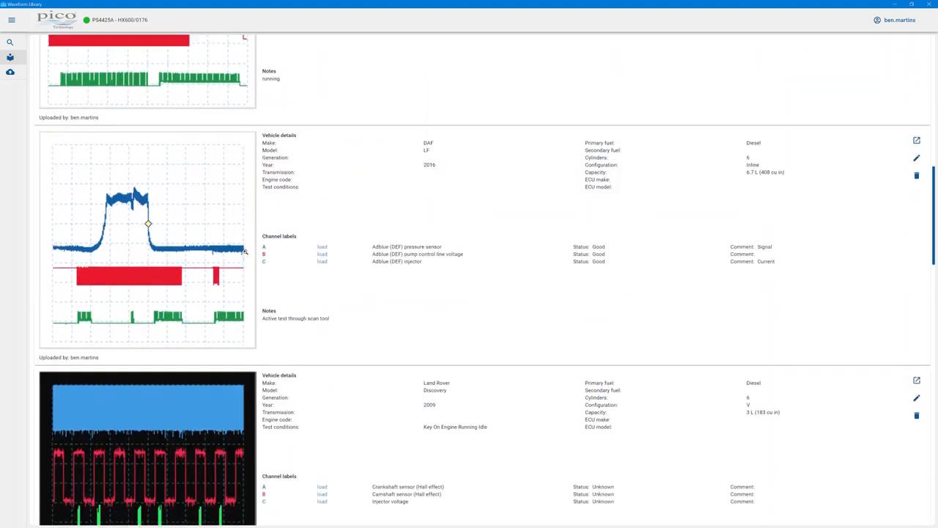
{"action": "scroll", "coordinate": [245, 254], "scroll_direction": "down", "scroll_amount": 12}
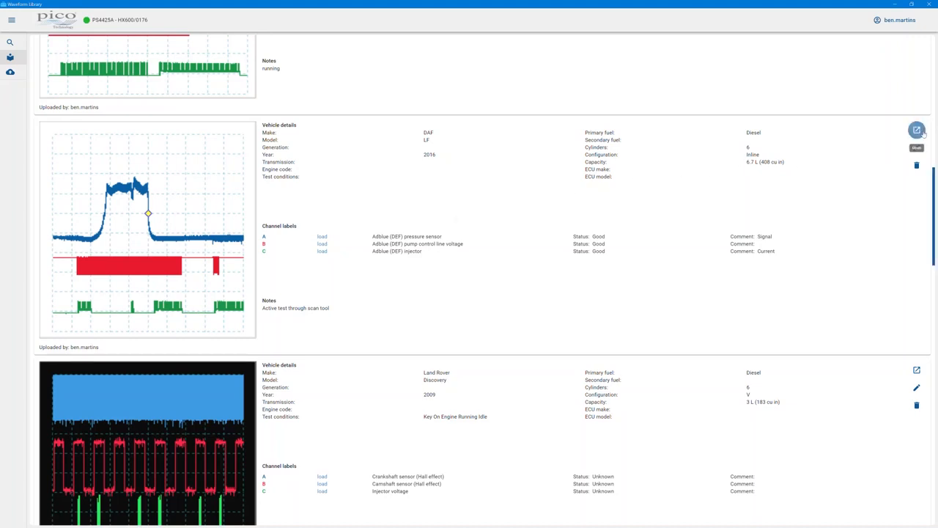
Open the DAF LF 2016 capture in the scope and load channel A's trace
{"action": "left_click", "coordinate": [917, 130]}
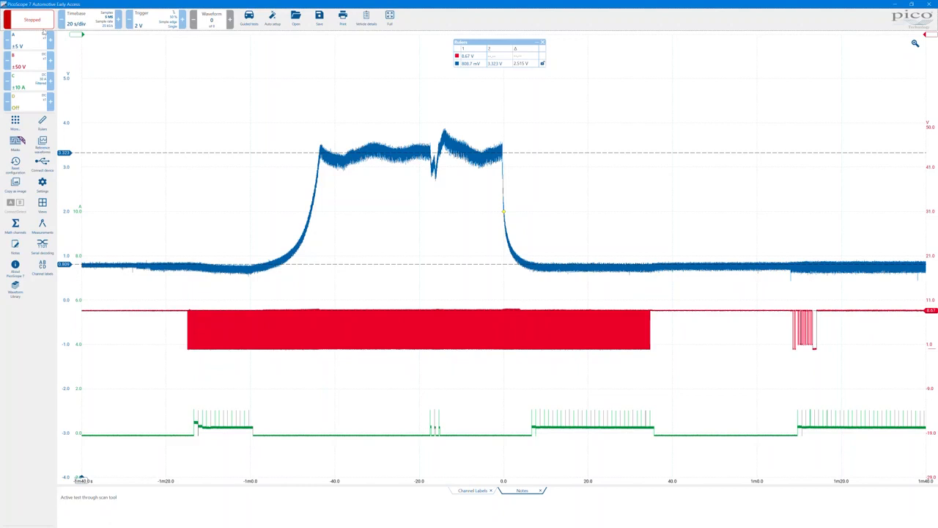
{"action": "key", "text": "space"}
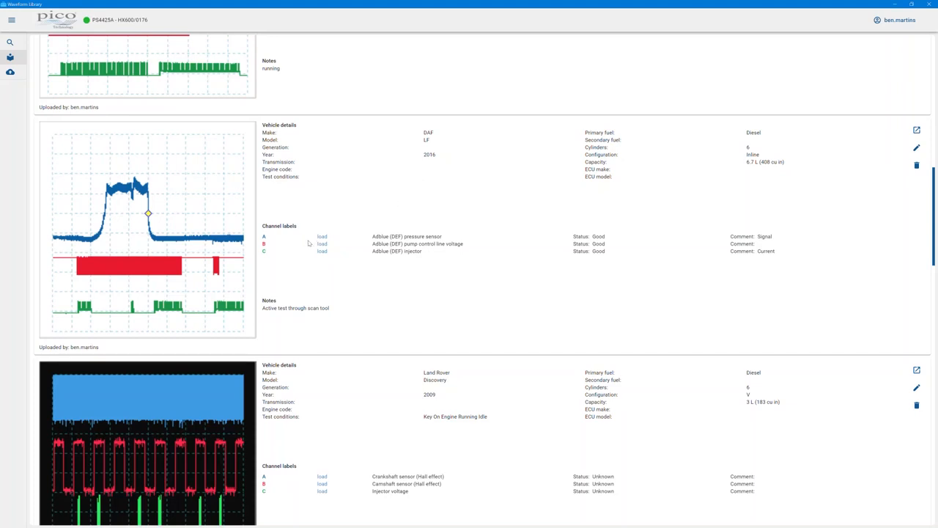
{"action": "left_click", "coordinate": [323, 237]}
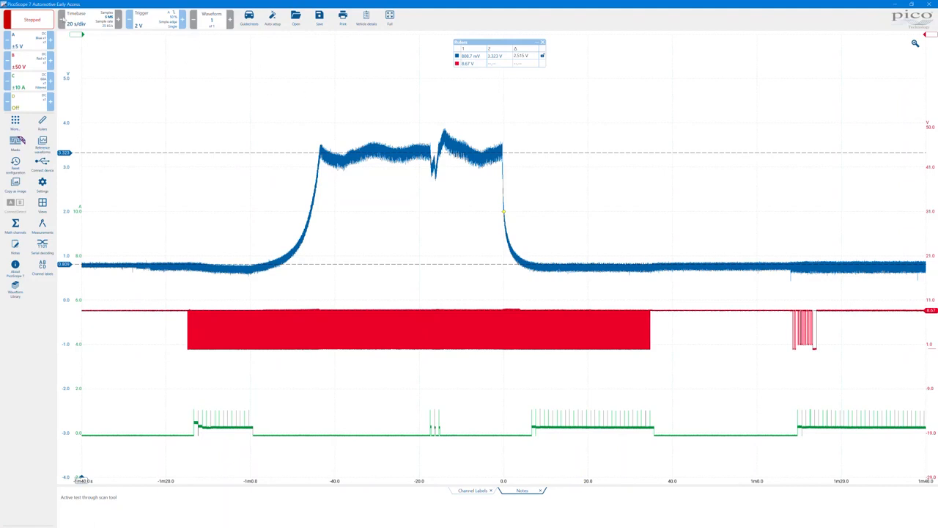
Run a live capture with the probes connected, then stop it
{"action": "left_click", "coordinate": [43, 16]}
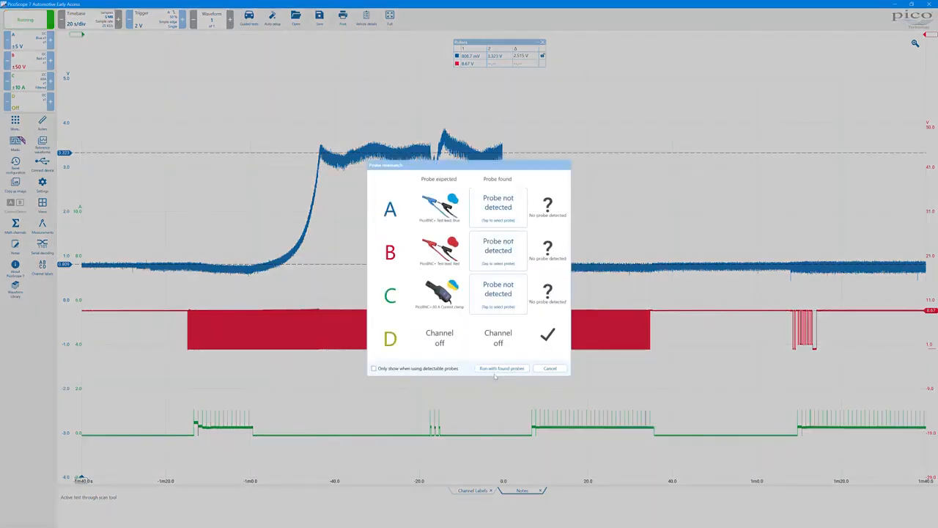
{"action": "left_click", "coordinate": [497, 369]}
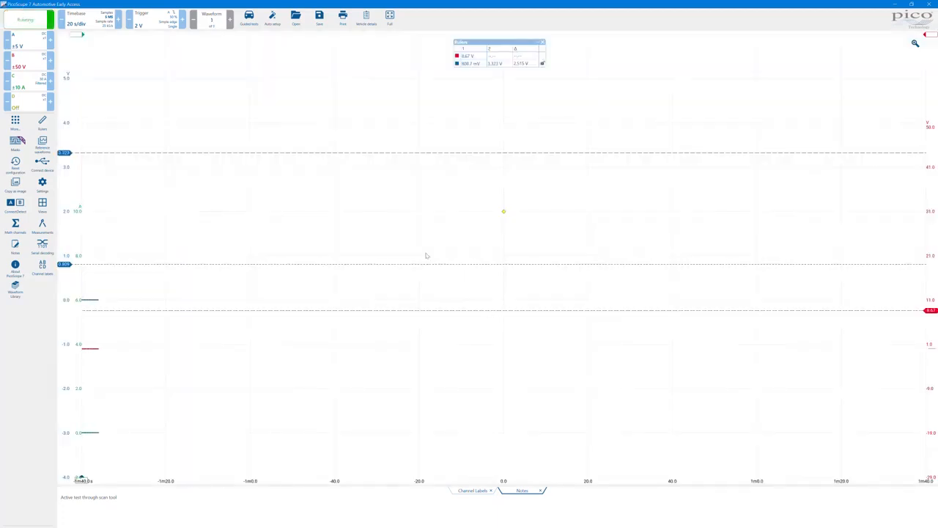
{"action": "left_click", "coordinate": [40, 24]}
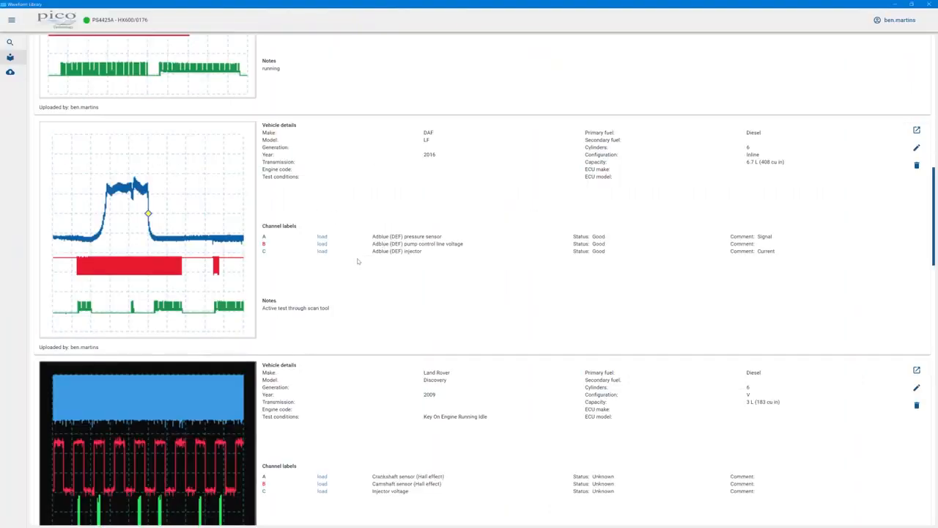
Add channel A and channel C injector traces as reference waveforms
{"action": "left_click", "coordinate": [322, 236]}
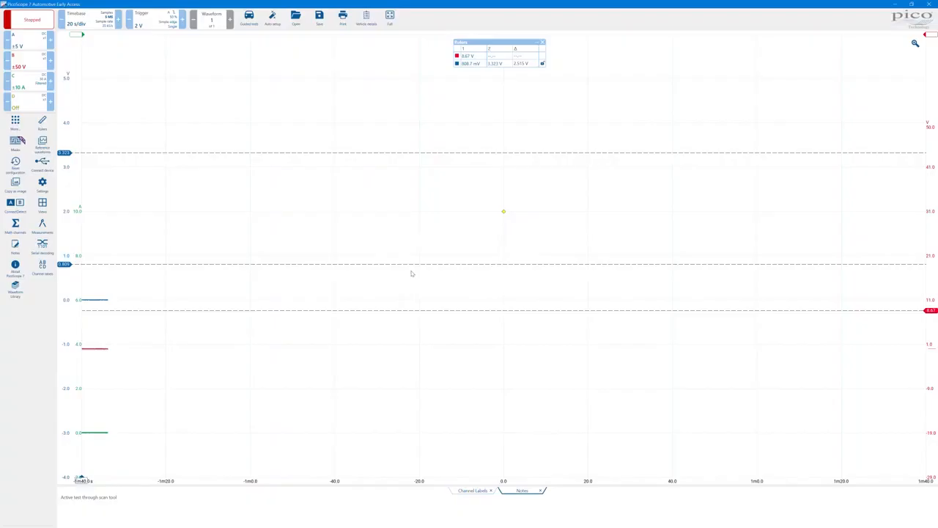
{"action": "key", "text": "alt+Tab"}
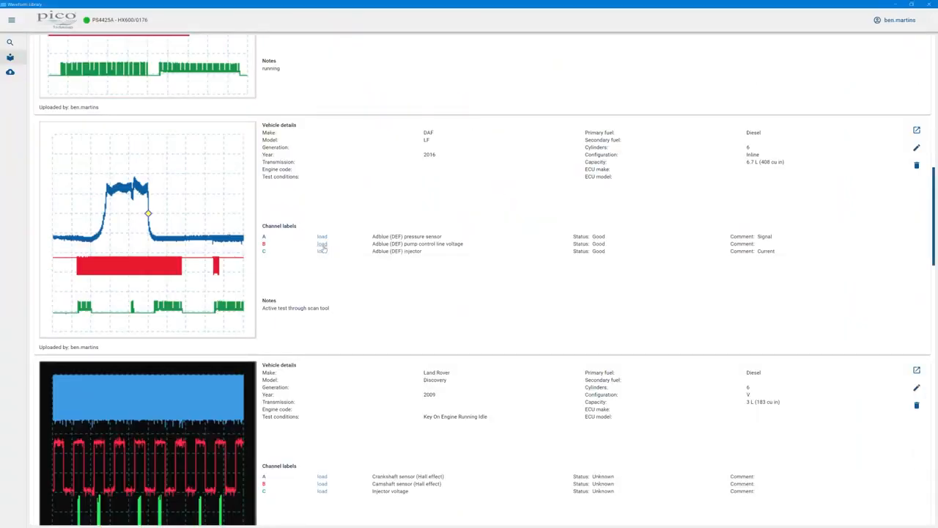
{"action": "left_click", "coordinate": [323, 251]}
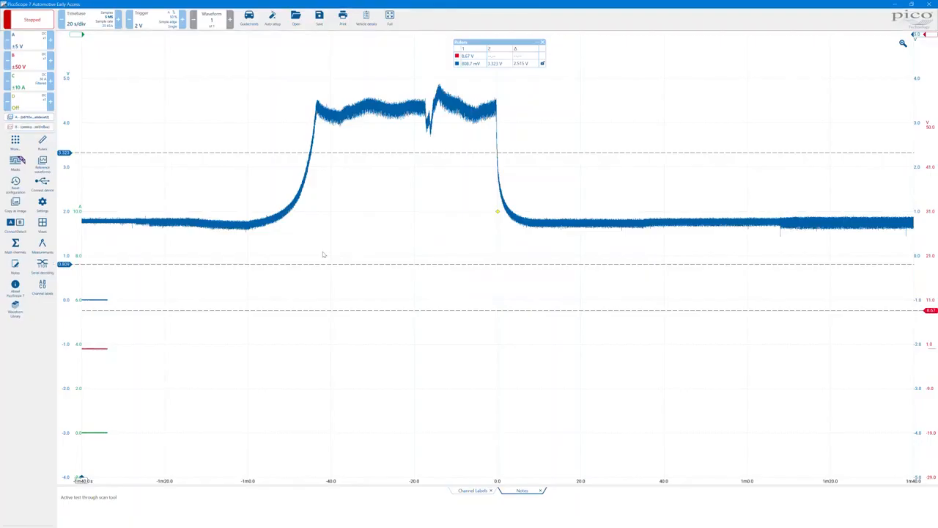
{"action": "key", "text": "alt+Tab"}
Load channel C as a reference, then open the DAF LF 2016 entry's Edit waveform dialog
{"action": "left_click", "coordinate": [324, 251]}
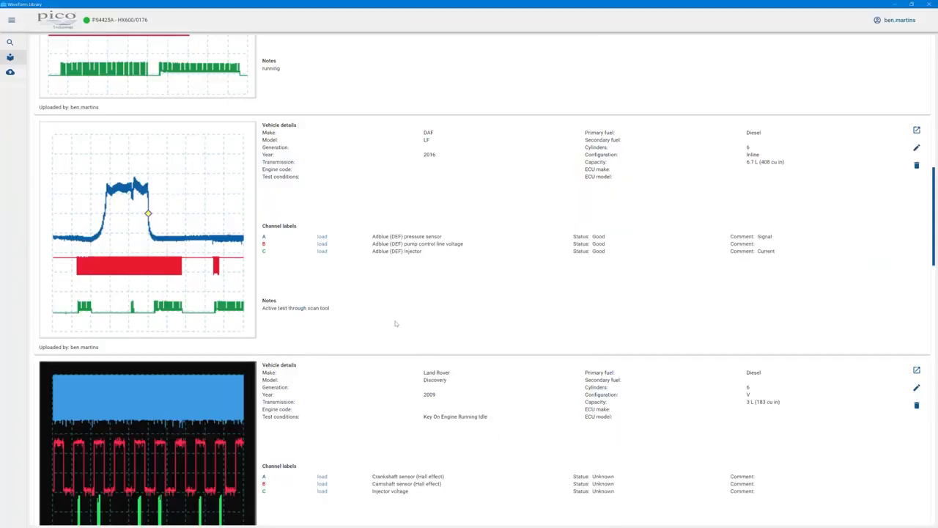
{"action": "scroll", "coordinate": [531, 328], "scroll_direction": "down", "scroll_amount": 3}
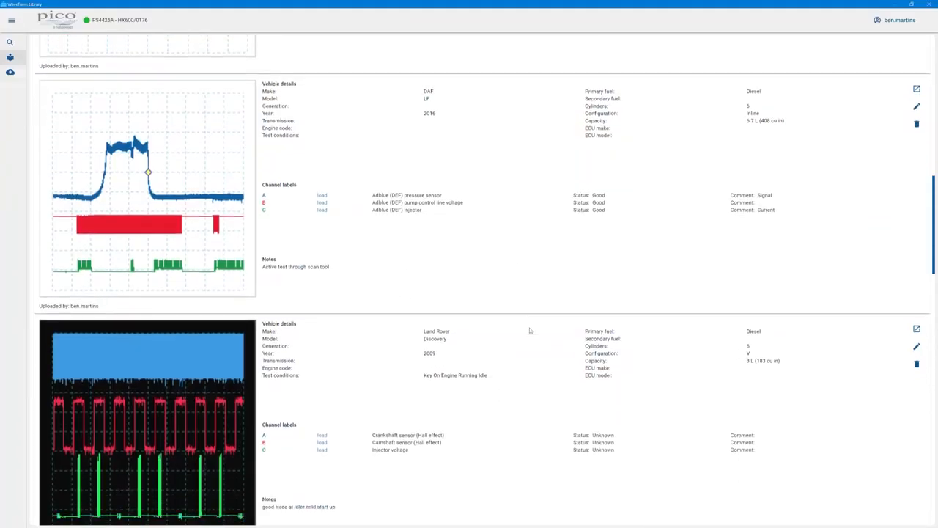
{"action": "scroll", "coordinate": [461, 329], "scroll_direction": "up", "scroll_amount": 2}
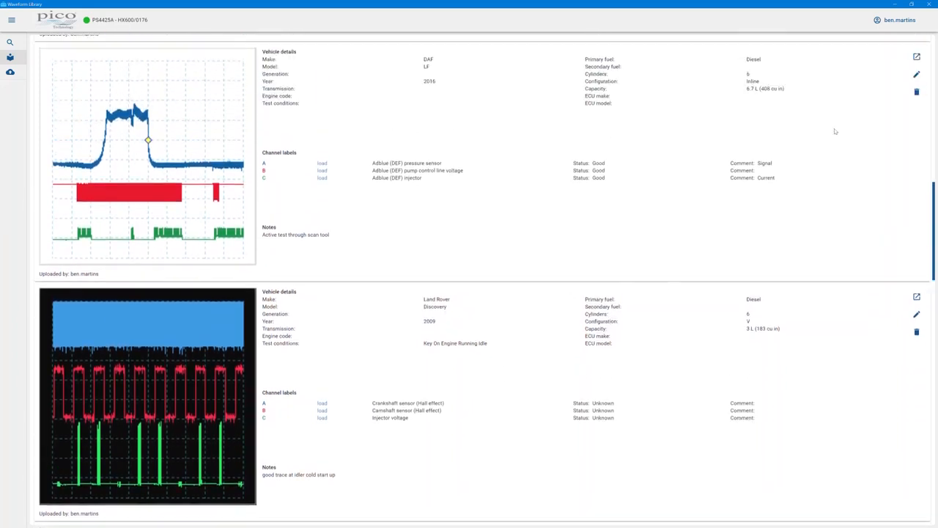
{"action": "left_click", "coordinate": [917, 74]}
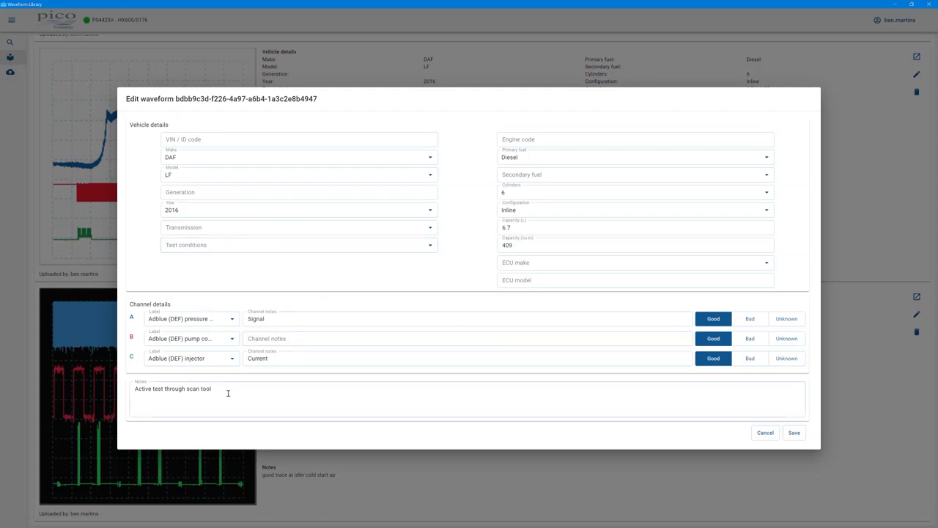
Select the Channel B notes field, then save the DAF waveform's edited details
{"action": "left_click", "coordinate": [285, 339]}
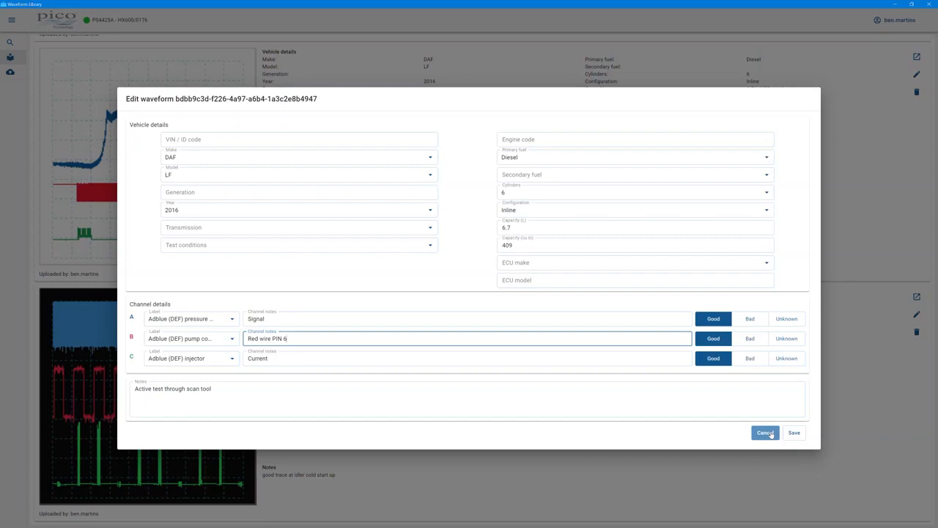
{"action": "left_click", "coordinate": [764, 431]}
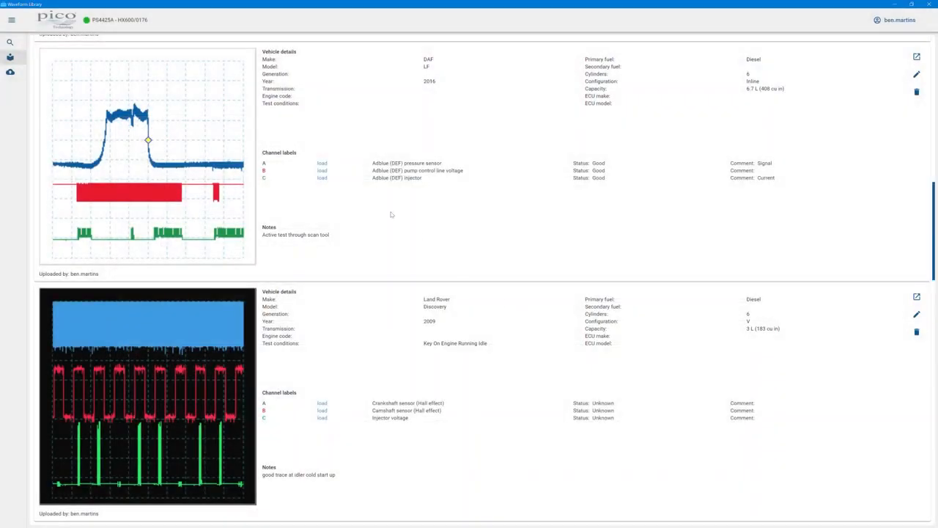
Browse all library search results, open one capture in the scope, and close the library
{"action": "left_click", "coordinate": [7, 44]}
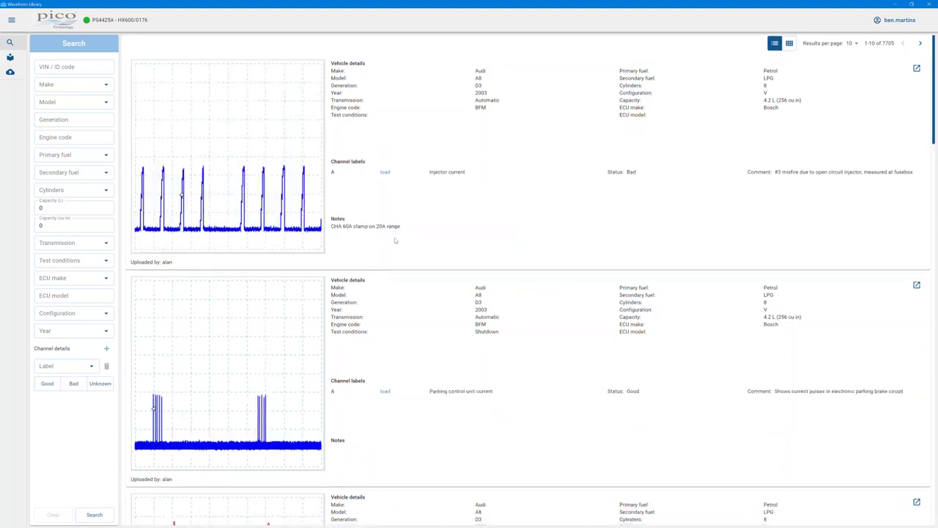
{"action": "scroll", "coordinate": [395, 235], "scroll_direction": "down", "scroll_amount": 3}
{"action": "scroll", "coordinate": [395, 240], "scroll_direction": "down", "scroll_amount": 4}
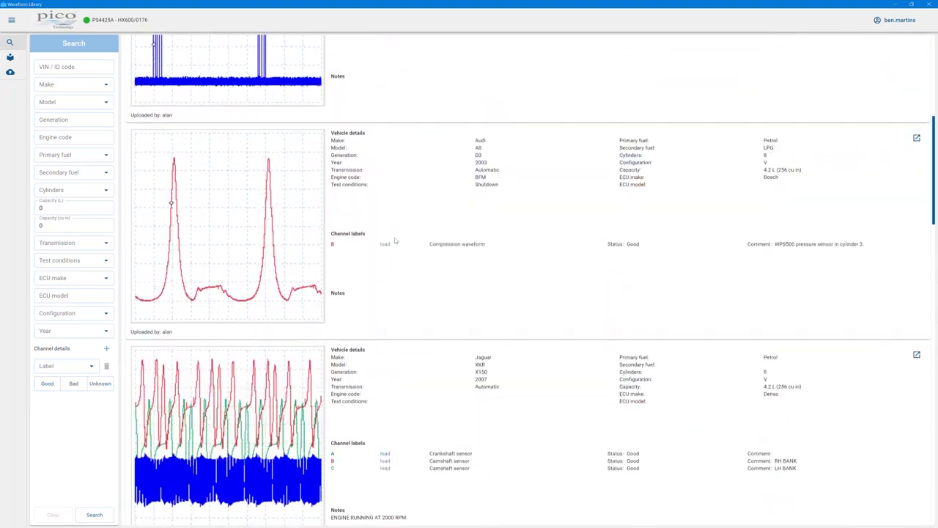
{"action": "scroll", "coordinate": [394, 239], "scroll_direction": "up", "scroll_amount": 2}
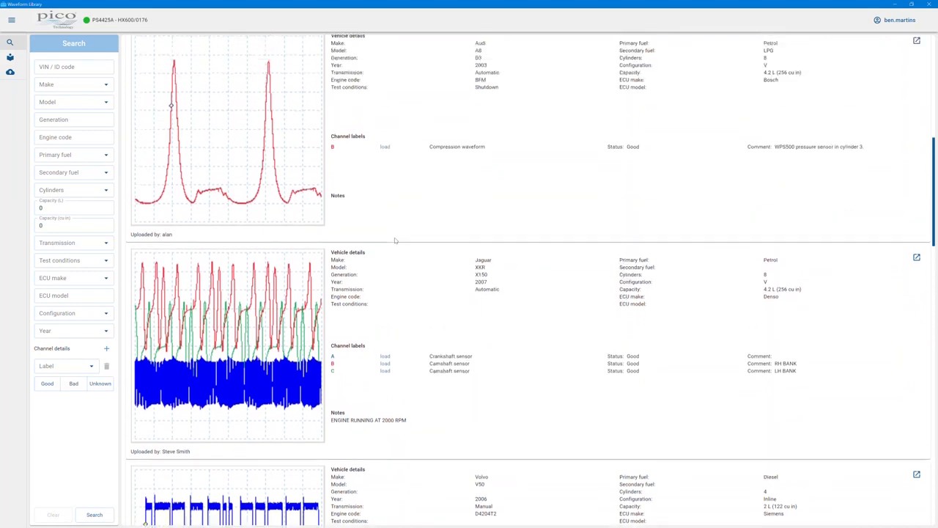
{"action": "scroll", "coordinate": [395, 239], "scroll_direction": "up", "scroll_amount": 1}
{"action": "scroll", "coordinate": [394, 240], "scroll_direction": "down", "scroll_amount": 1}
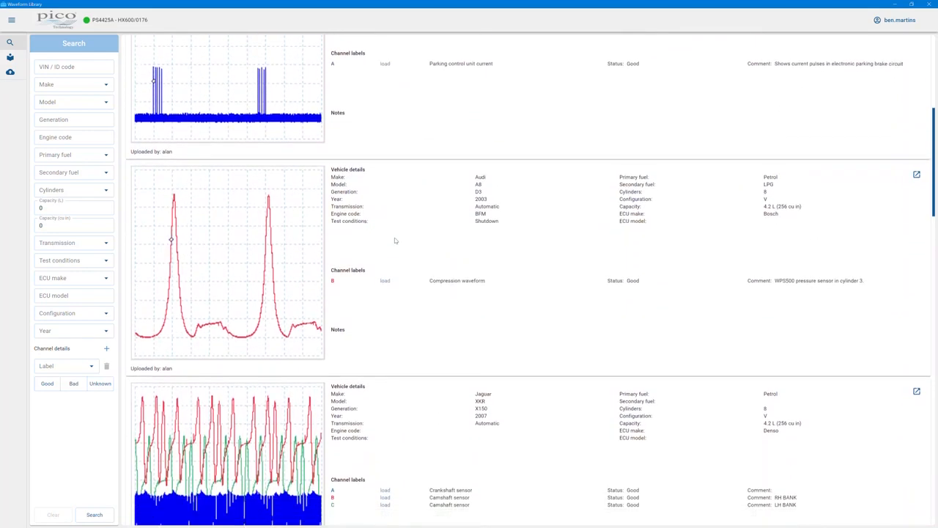
{"action": "scroll", "coordinate": [394, 240], "scroll_direction": "down", "scroll_amount": 8}
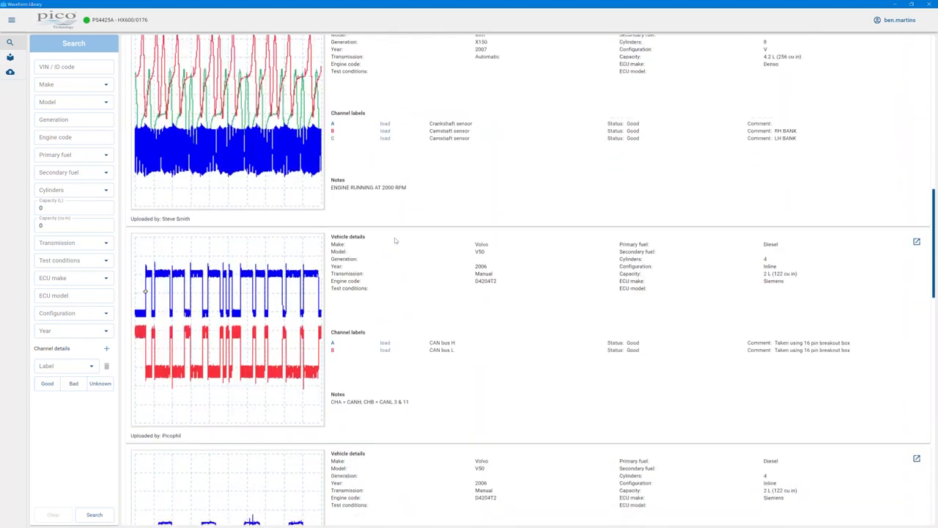
{"action": "scroll", "coordinate": [395, 239], "scroll_direction": "down", "scroll_amount": 1}
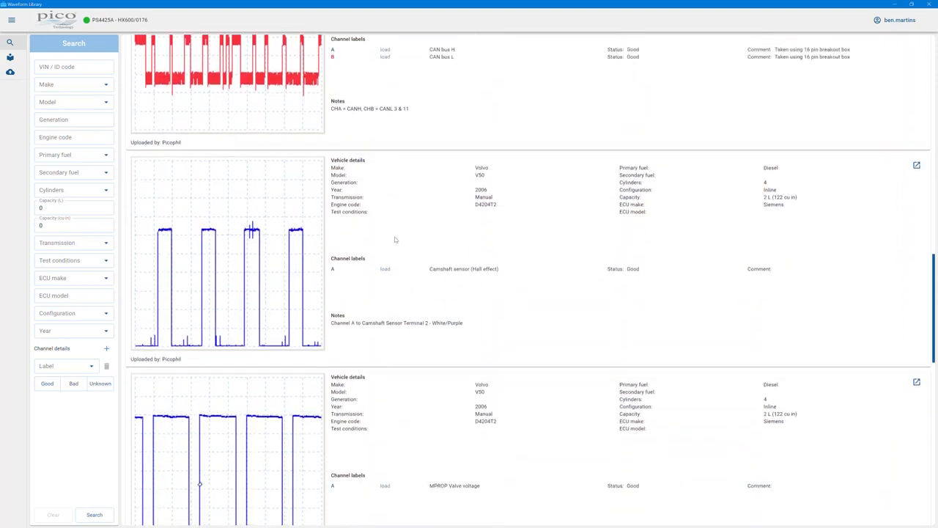
{"action": "left_click", "coordinate": [916, 165]}
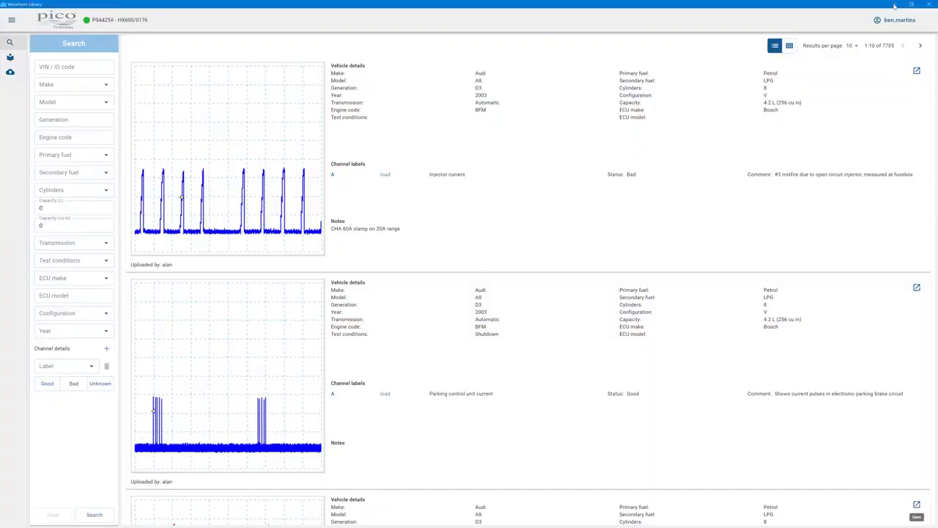
{"action": "left_click", "coordinate": [894, 6]}
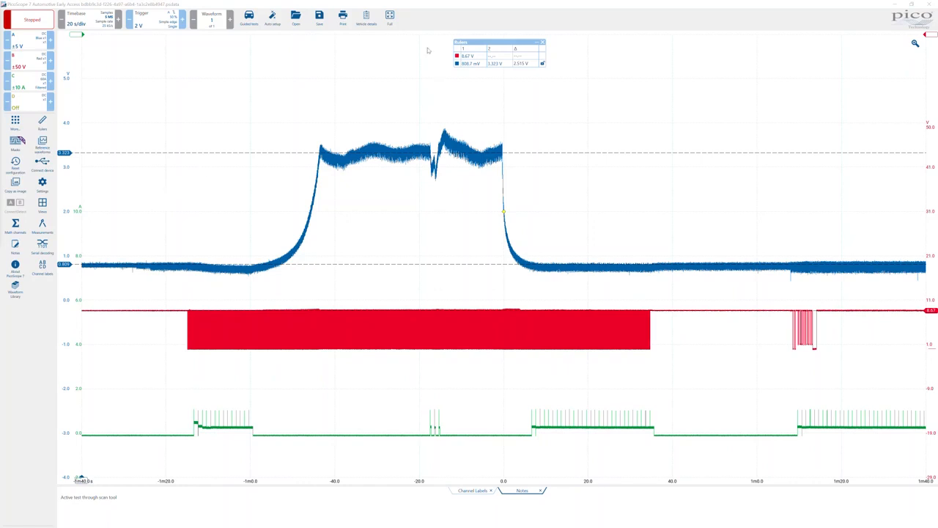
Open DAF upload from Recent files and bring up its Save dialog
{"action": "left_click", "coordinate": [296, 19]}
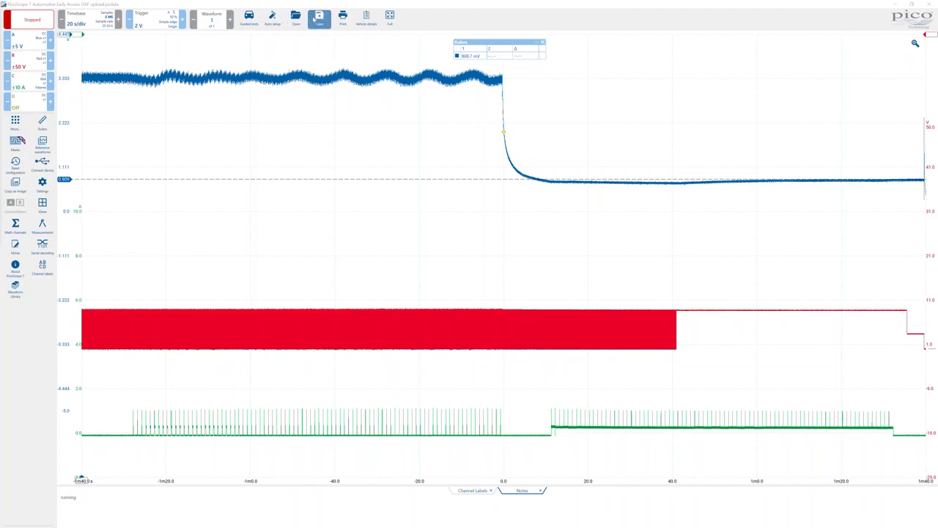
{"action": "left_click", "coordinate": [316, 19]}
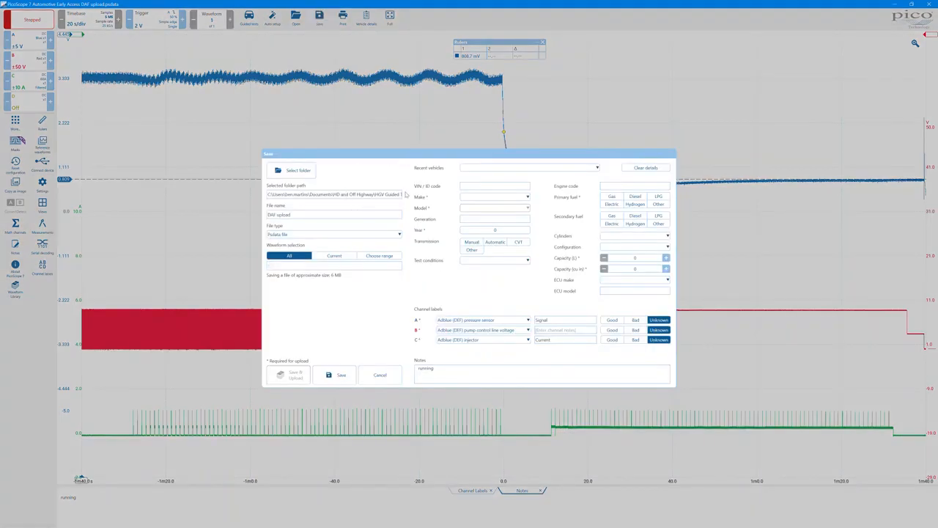
Set the vehicle to Make DAF, Model LF, Year 2020
{"action": "left_click", "coordinate": [498, 196]}
{"action": "type", "text": "daf"}
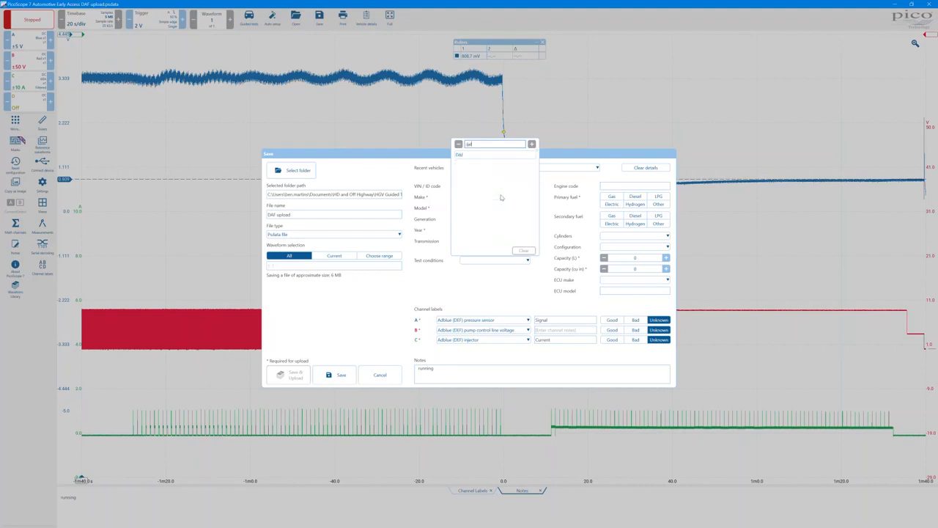
{"action": "left_click", "coordinate": [479, 156]}
{"action": "left_click", "coordinate": [493, 207]}
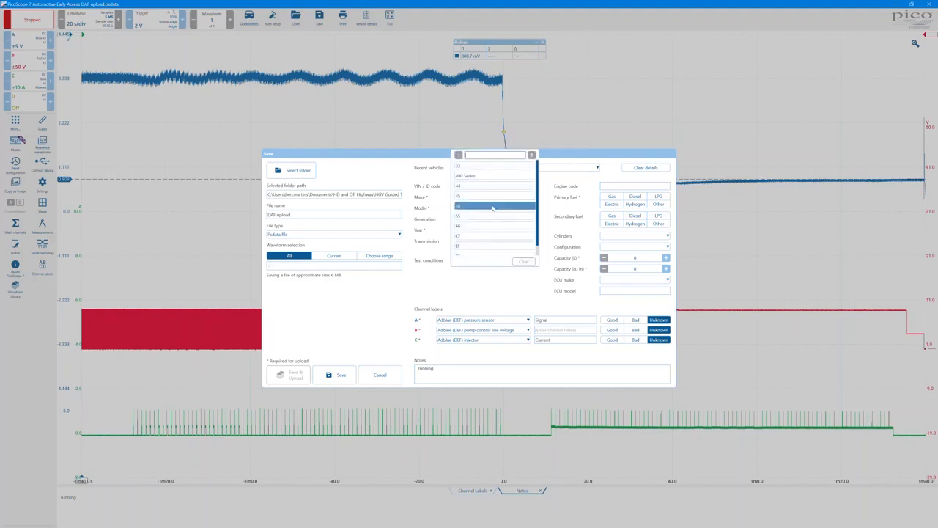
{"action": "left_click", "coordinate": [470, 247]}
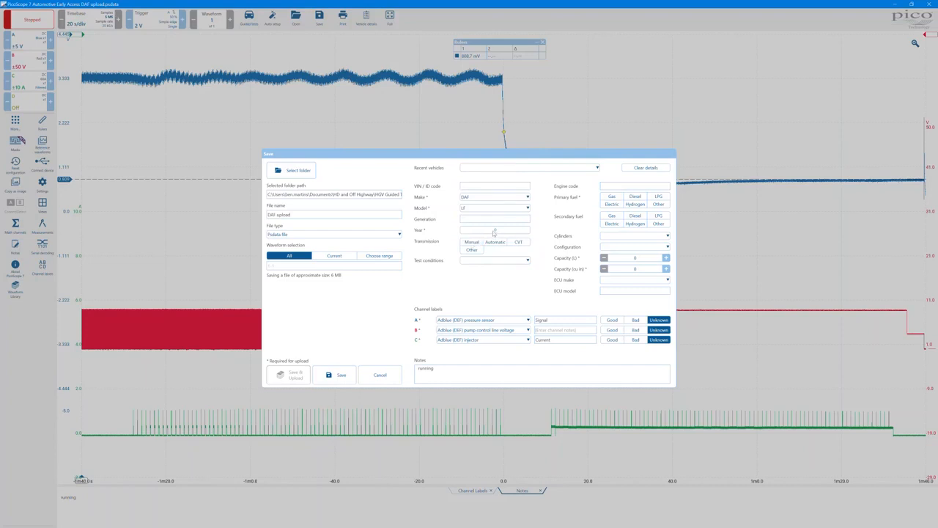
{"action": "left_click", "coordinate": [494, 231]}
{"action": "type", "text": "2020"}
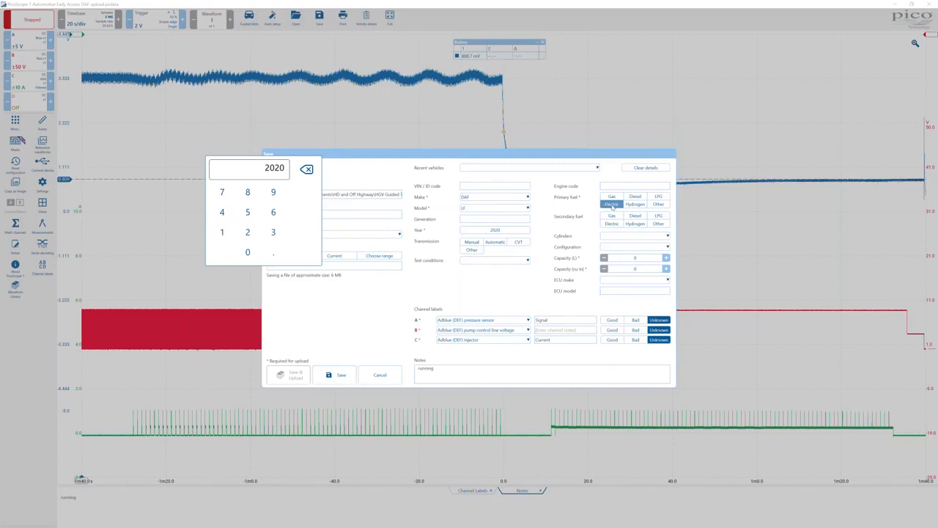
{"action": "left_click", "coordinate": [523, 202]}
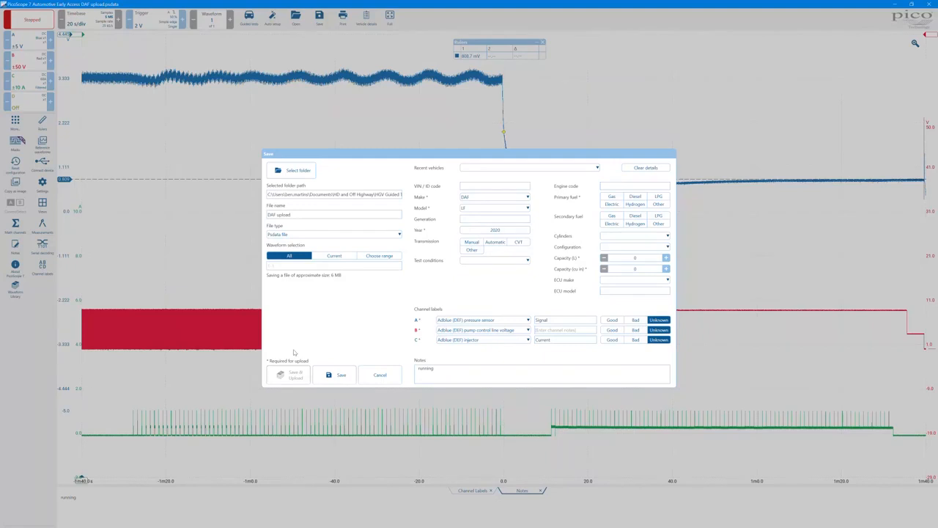
Set fuel to Diesel, capacity 6.7 L, and rename the file DAF upload 1
{"action": "left_click", "coordinate": [635, 196]}
{"action": "left_click", "coordinate": [628, 261]}
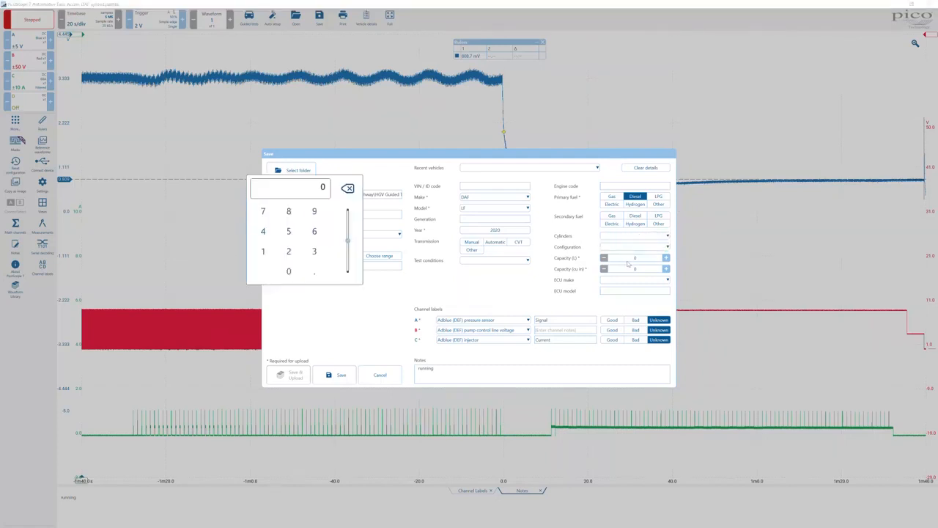
{"action": "type", "text": "6.7"}
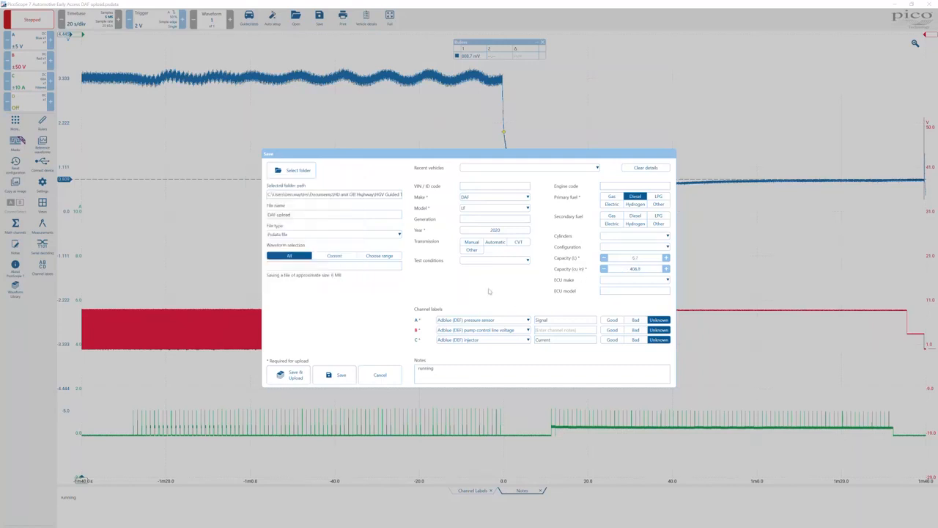
{"action": "left_click", "coordinate": [521, 303]}
{"action": "type", "text": "1"}
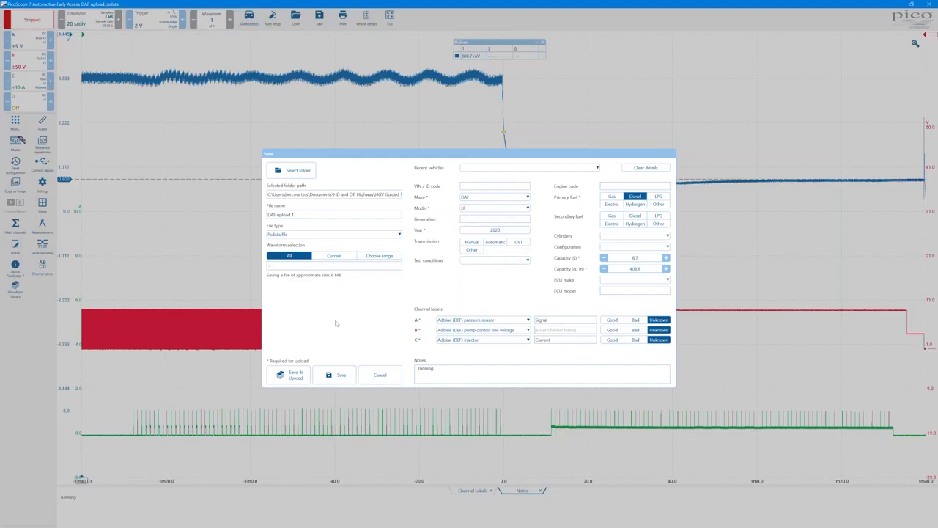
{"action": "left_click", "coordinate": [492, 323]}
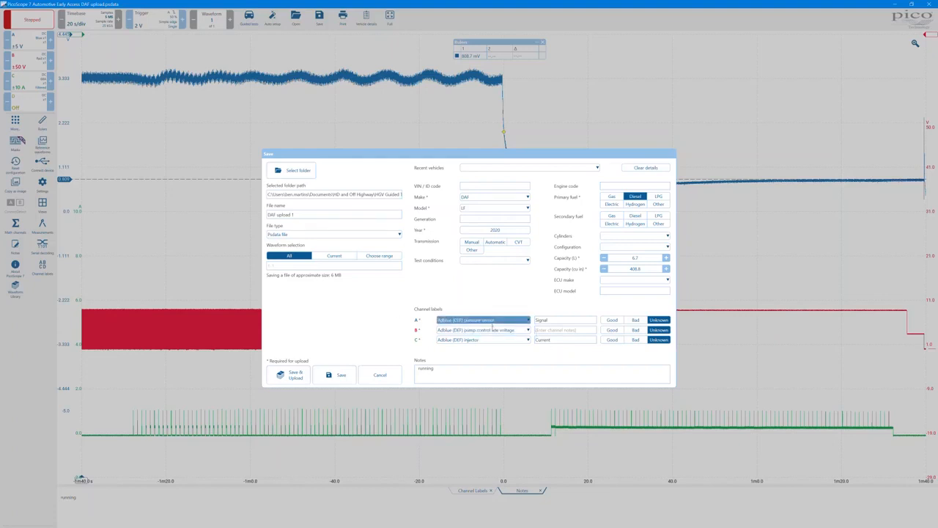
{"action": "left_click", "coordinate": [493, 341]}
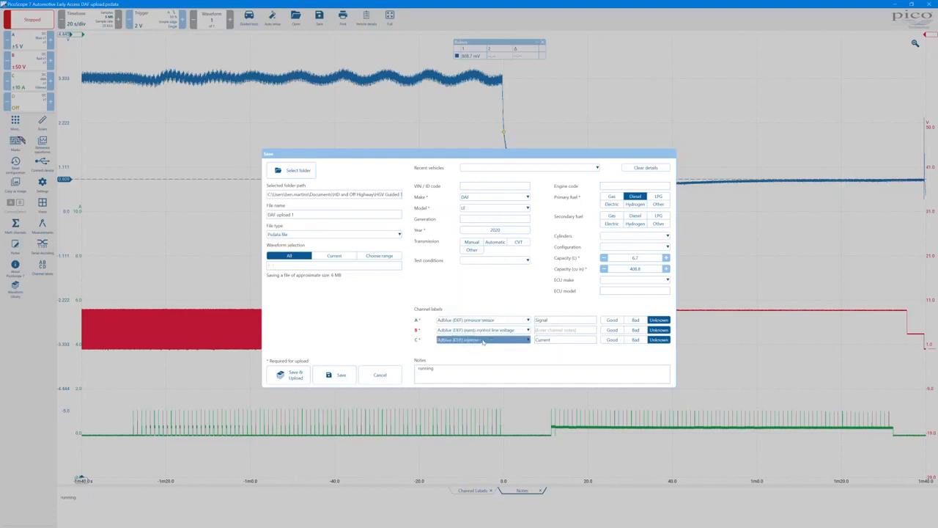
Save and upload DAF upload 1, then move aside and close the library window
{"action": "left_click", "coordinate": [303, 376]}
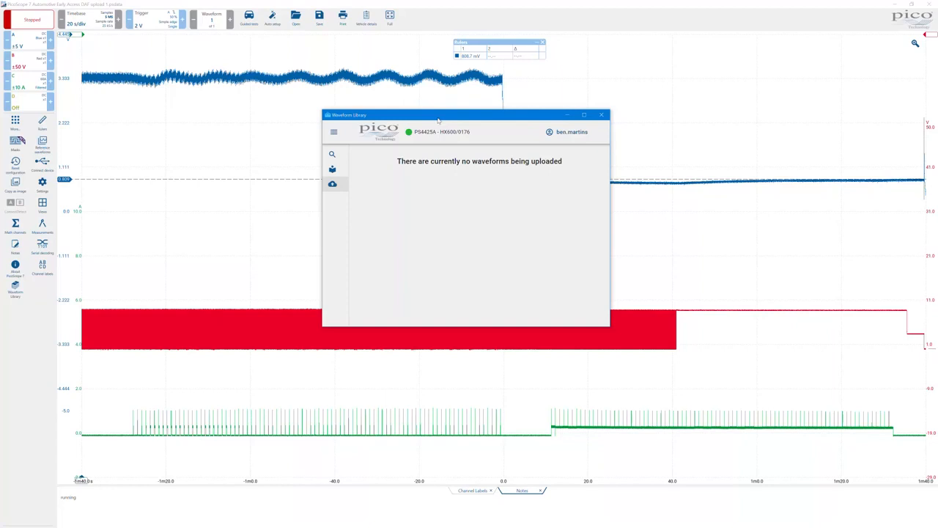
{"action": "left_click_drag", "start_coordinate": [439, 119], "coordinate": [528, 133]}
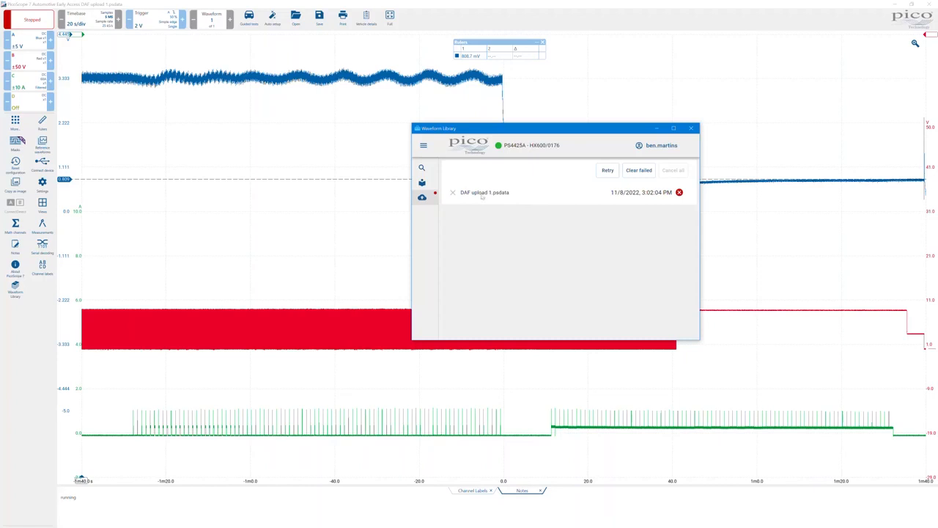
{"action": "left_click", "coordinate": [326, 208]}
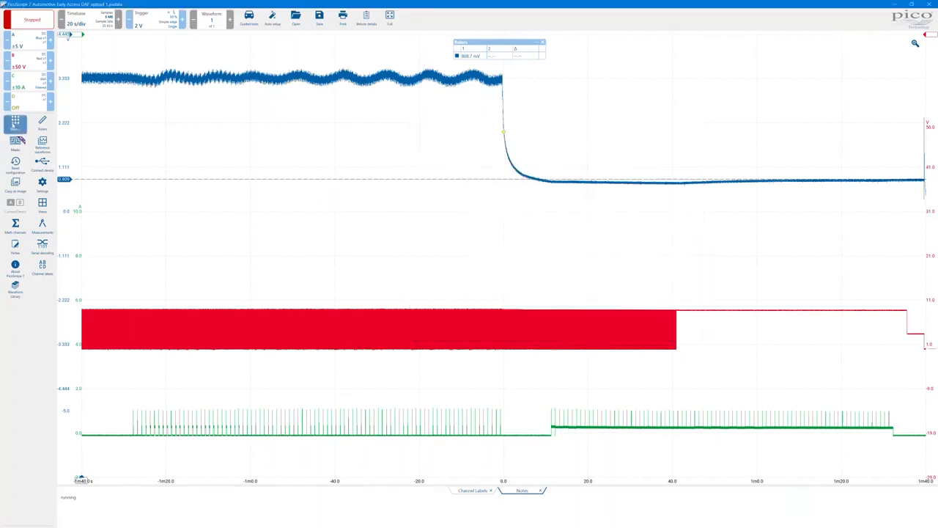
Restart the live capture with the found probes and list your own uploaded library waveforms
{"action": "left_click", "coordinate": [29, 19]}
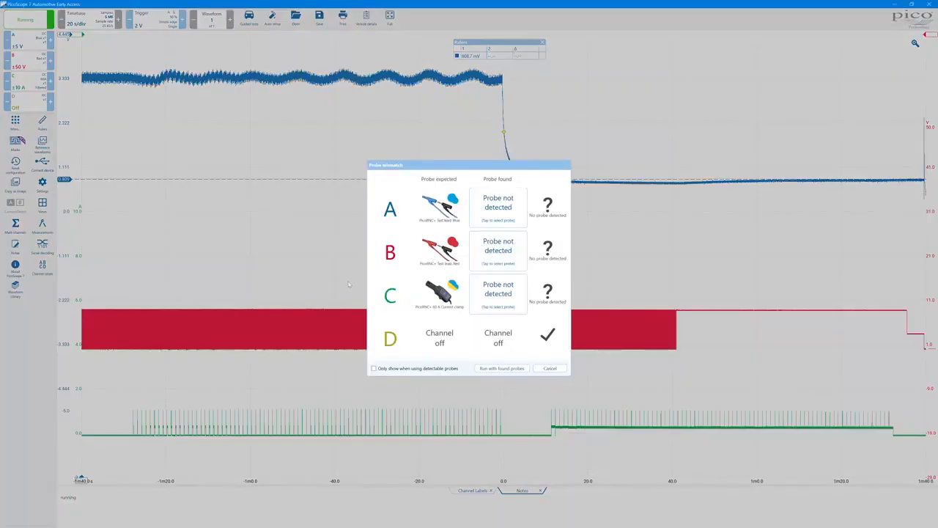
{"action": "left_click", "coordinate": [504, 368]}
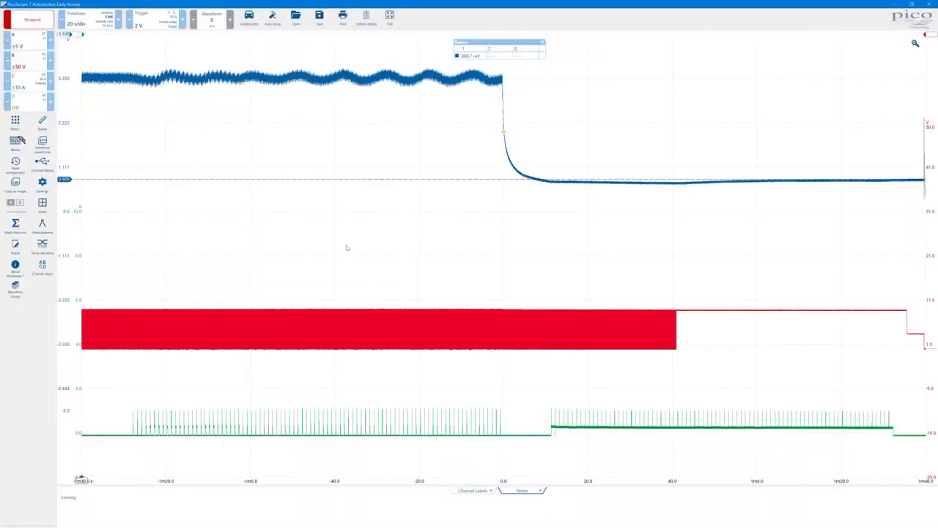
{"action": "key", "text": "space"}
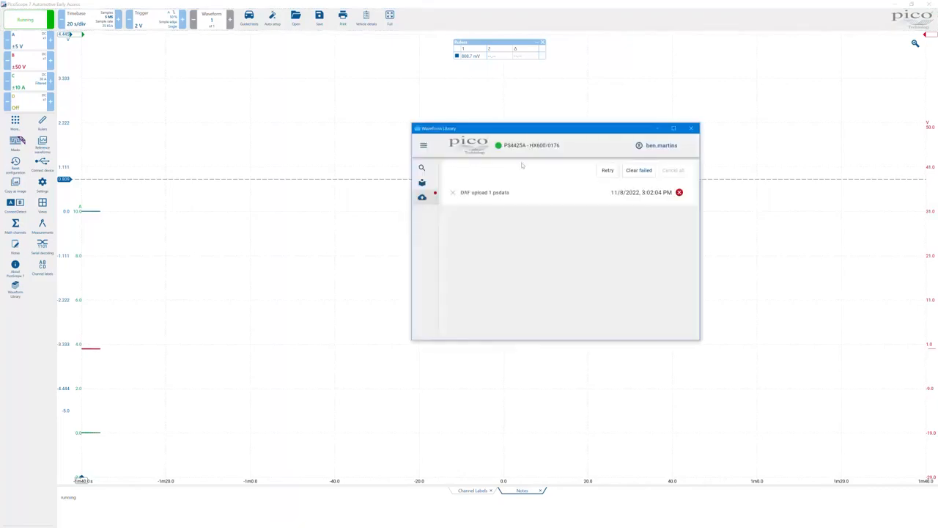
{"action": "left_click_drag", "start_coordinate": [533, 128], "coordinate": [651, 163]}
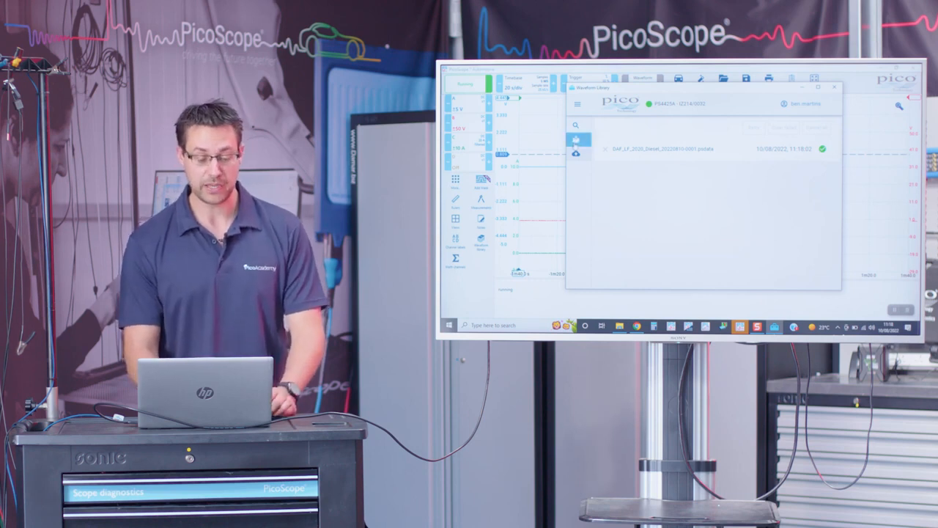
{"action": "left_click", "coordinate": [576, 141]}
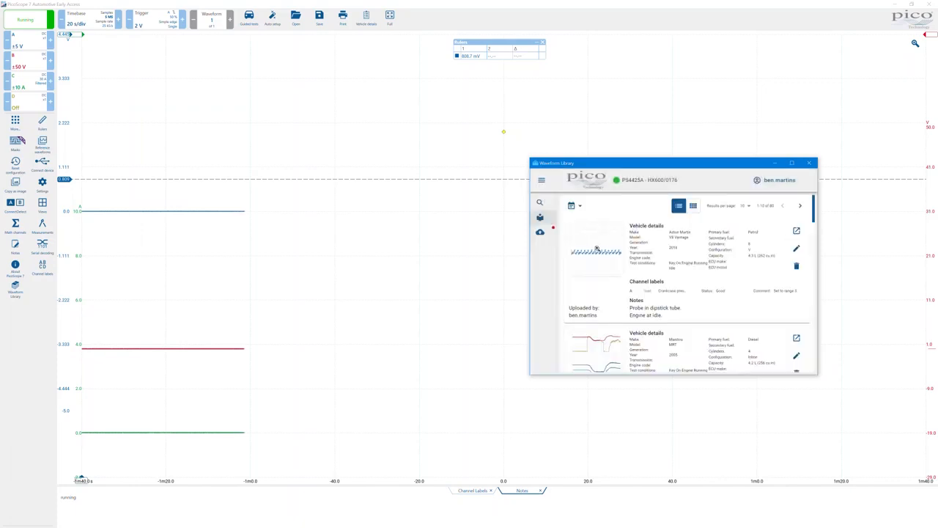
Scroll down through the full-screen Waveform Library search results
{"action": "scroll", "coordinate": [598, 250], "scroll_direction": "down", "scroll_amount": 5}
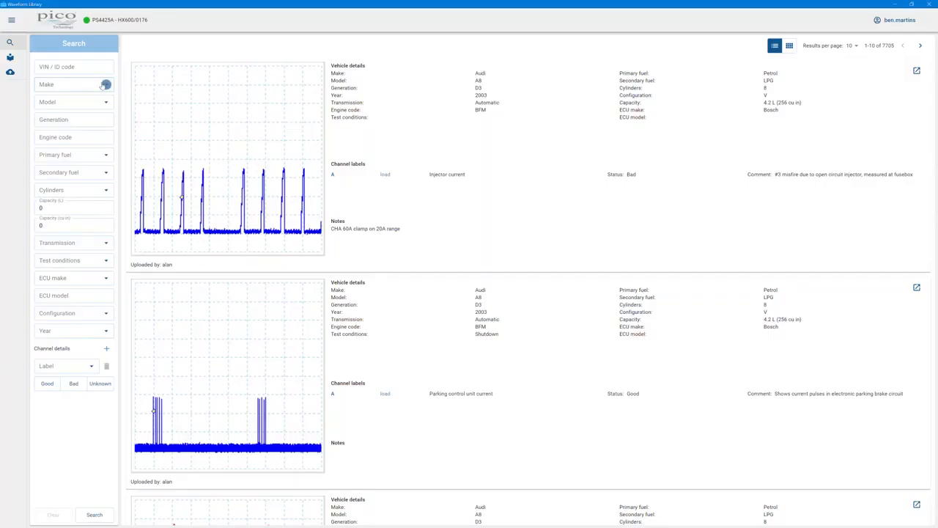
Search the library with make Volkswagen and model Transporter, then look over the 19 results
{"action": "left_click", "coordinate": [103, 85]}
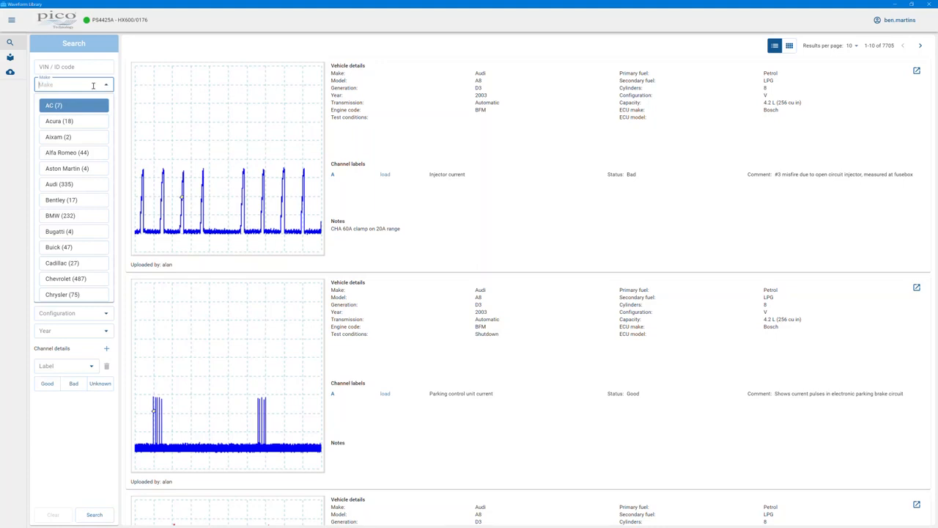
{"action": "type", "text": "V"}
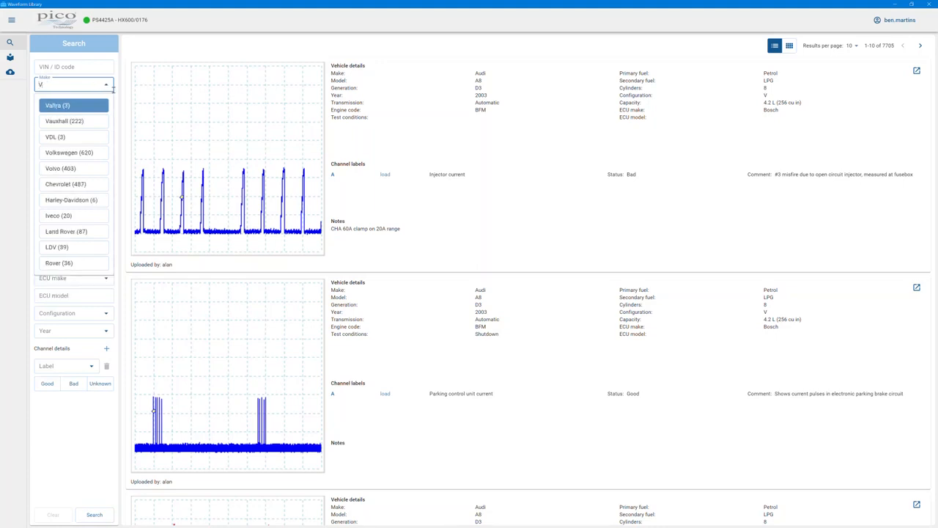
{"action": "left_click", "coordinate": [89, 153]}
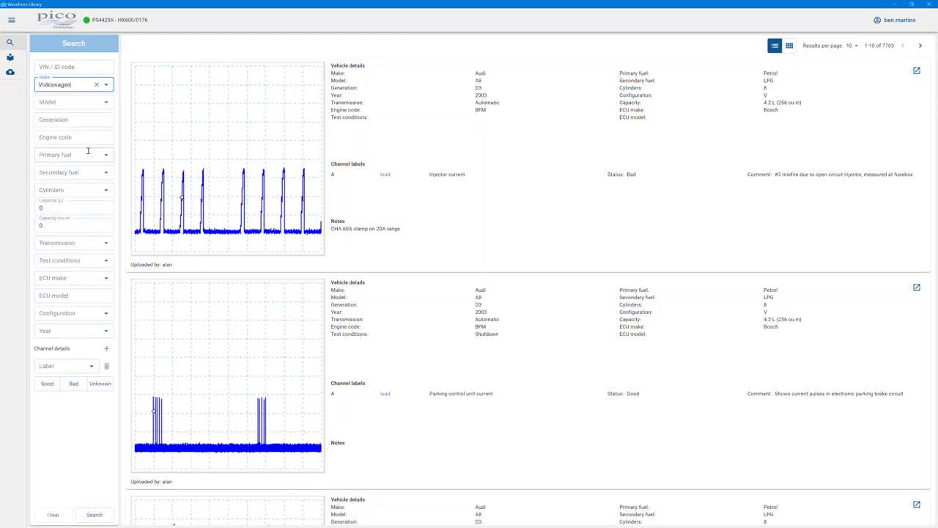
{"action": "left_click", "coordinate": [65, 99]}
{"action": "type", "text": "tra"}
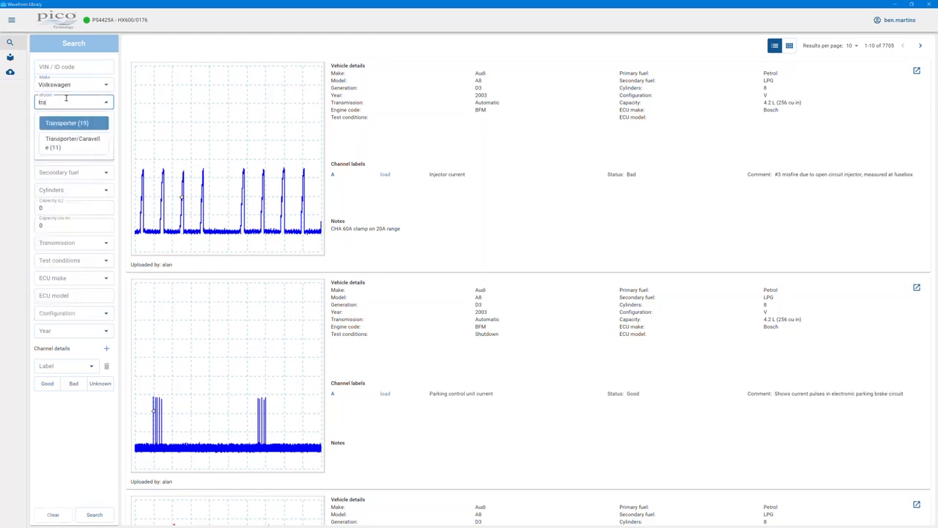
{"action": "left_click", "coordinate": [71, 125]}
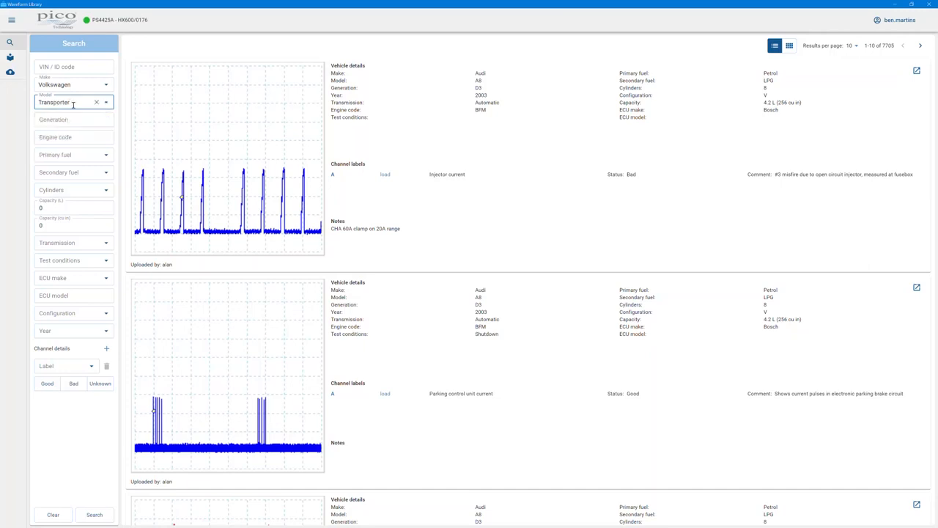
{"action": "left_click", "coordinate": [73, 105]}
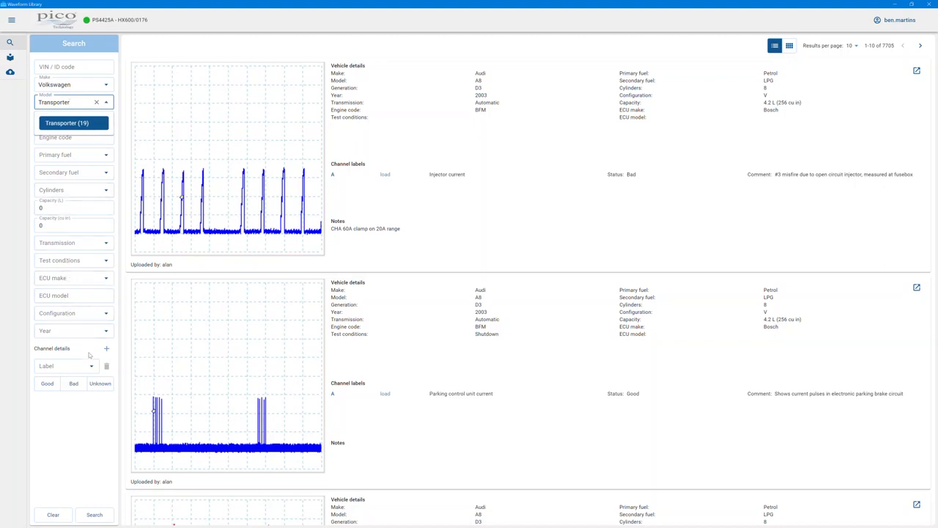
{"action": "left_click", "coordinate": [102, 515]}
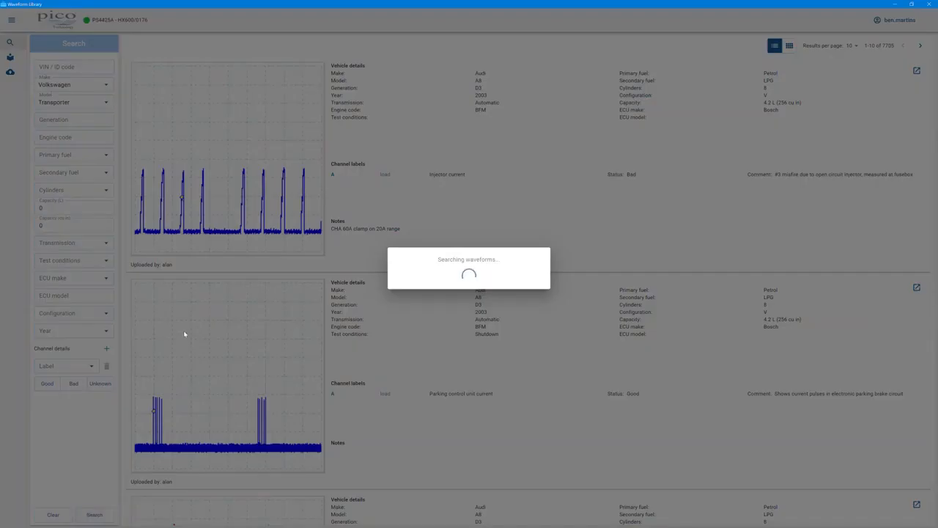
{"action": "scroll", "coordinate": [205, 222], "scroll_direction": "down", "scroll_amount": 2}
{"action": "scroll", "coordinate": [239, 212], "scroll_direction": "down", "scroll_amount": 7}
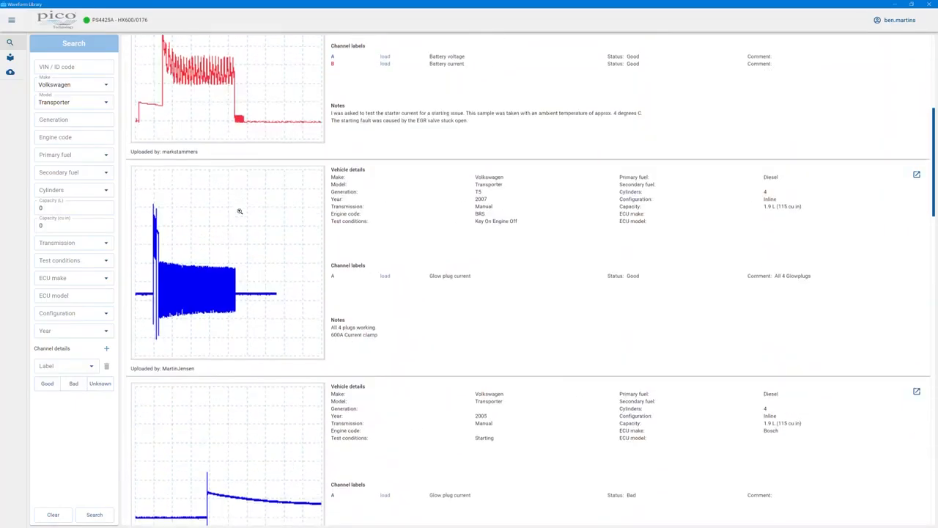
{"action": "scroll", "coordinate": [239, 211], "scroll_direction": "up", "scroll_amount": 10}
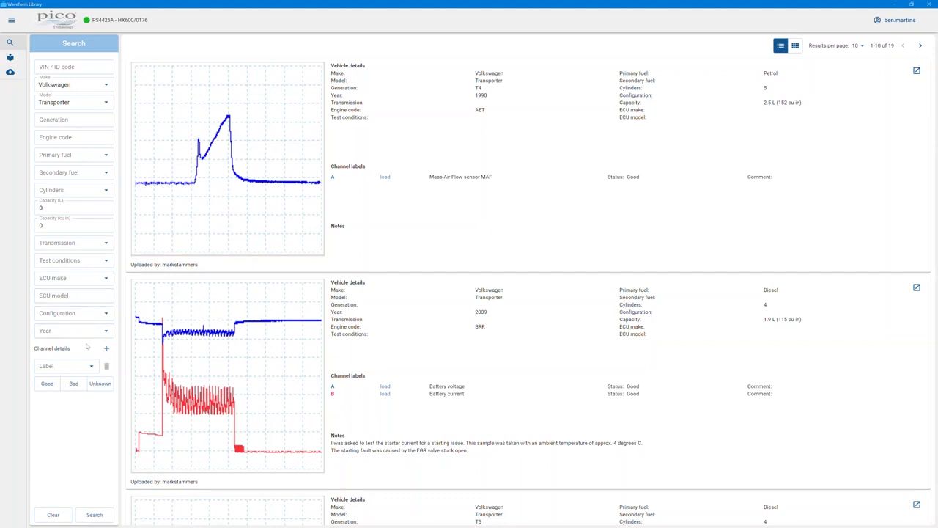
Add a Crankshaft sensor (Hall effect) channel label filter and rerun the search
{"action": "left_click", "coordinate": [80, 366]}
{"action": "type", "text": "c"}
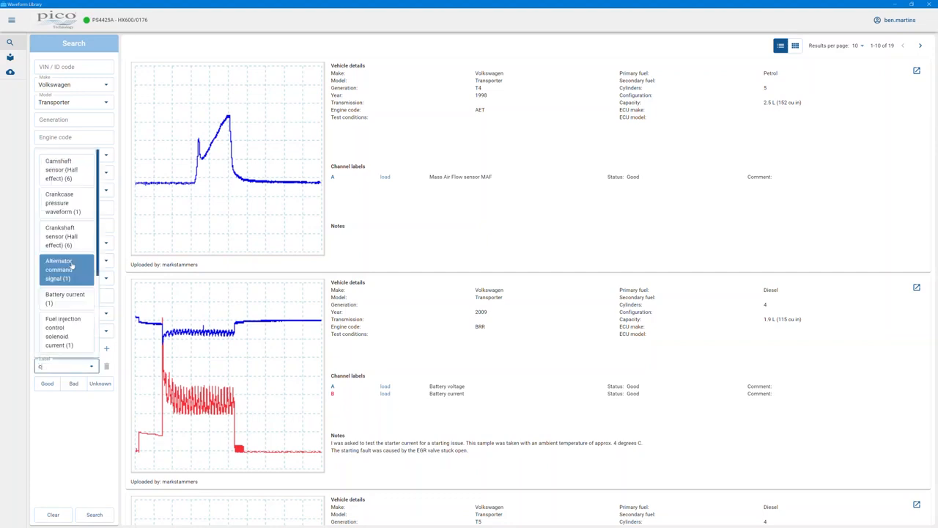
{"action": "type", "text": "ra"}
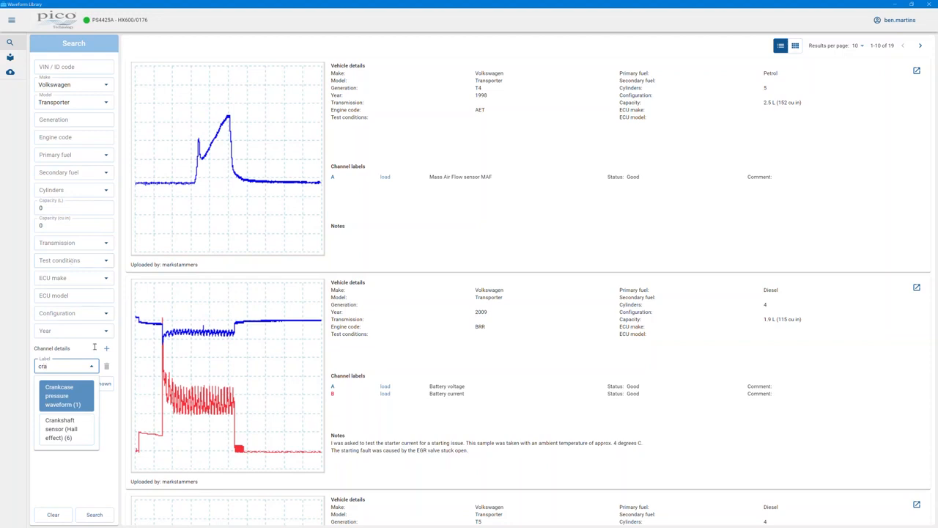
{"action": "left_click", "coordinate": [73, 434]}
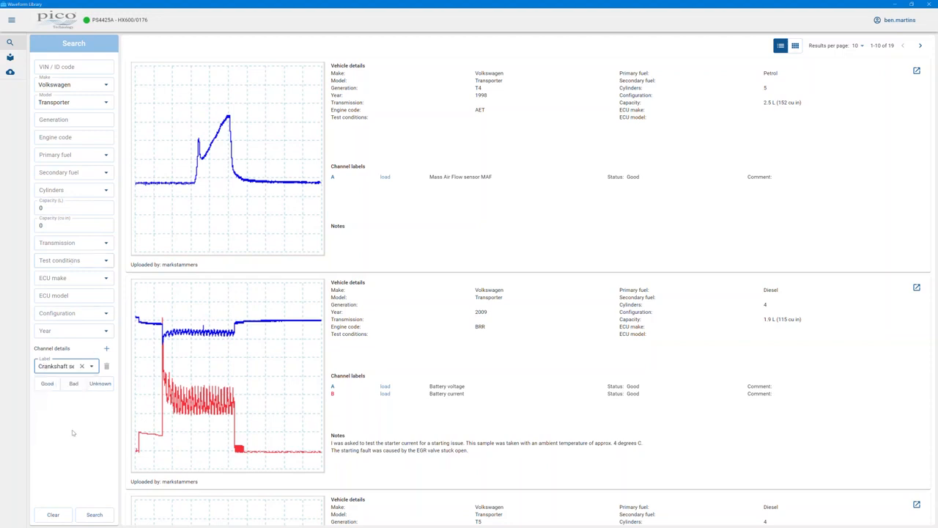
{"action": "left_click", "coordinate": [104, 508]}
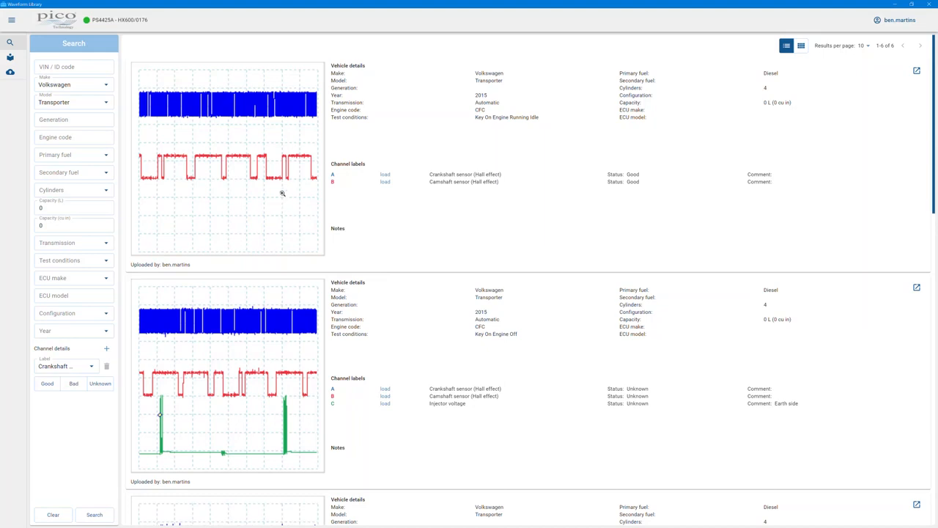
Add a second channel label, Camshaft sensor (Hall effect), and rerun the search
{"action": "scroll", "coordinate": [245, 203], "scroll_direction": "down", "scroll_amount": 3}
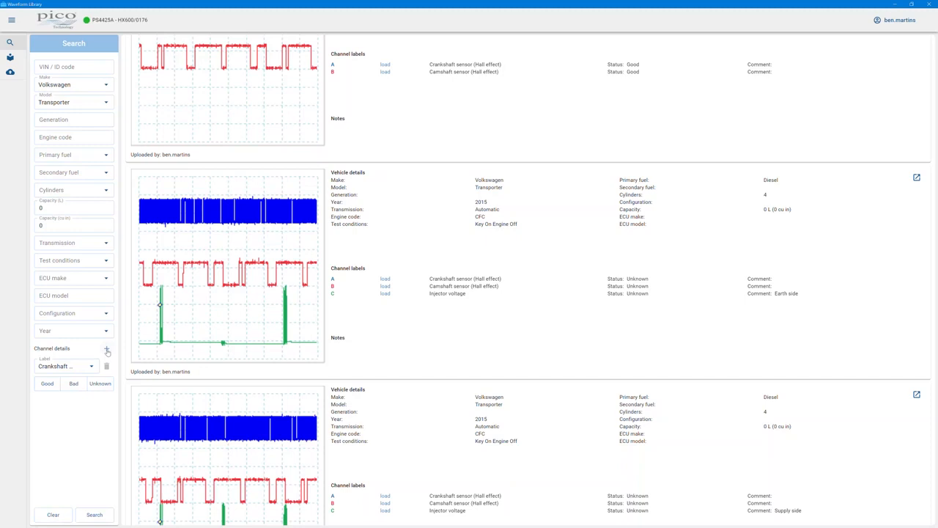
{"action": "left_click", "coordinate": [107, 350]}
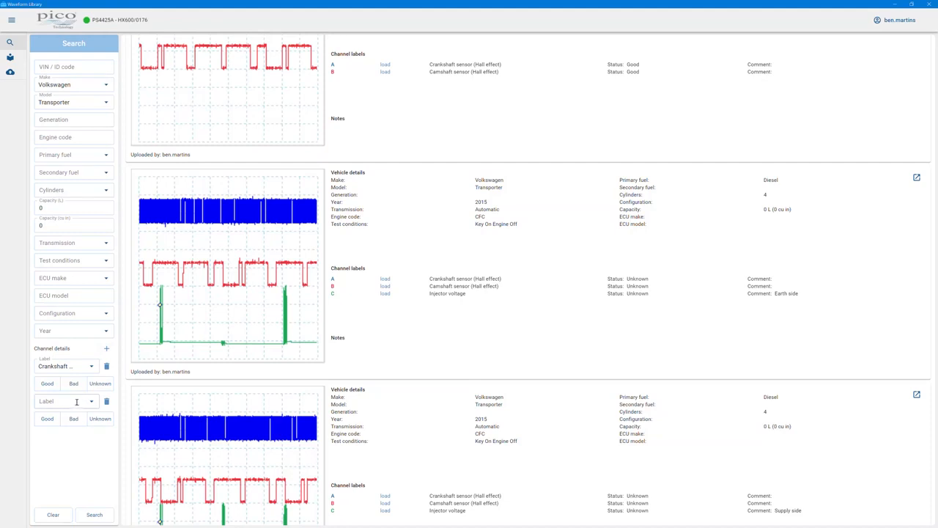
{"action": "left_click", "coordinate": [76, 402]}
{"action": "type", "text": "ca"}
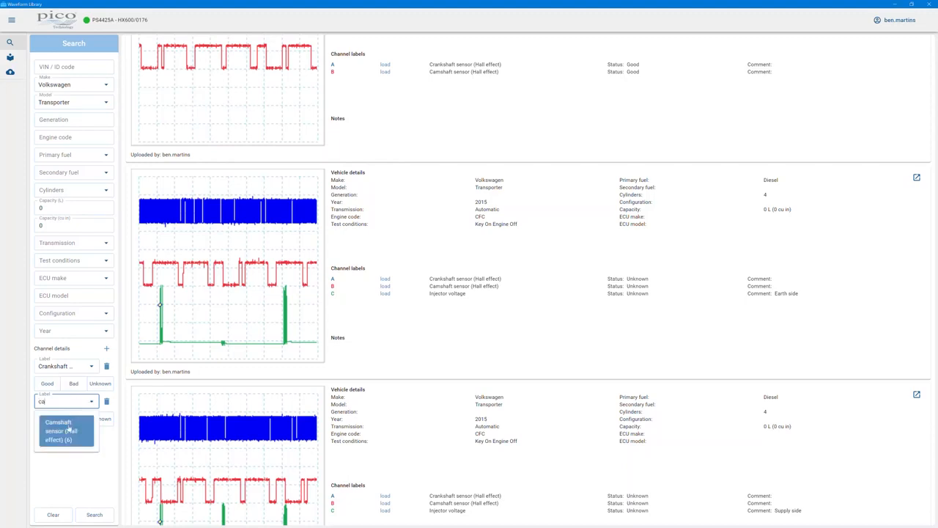
{"action": "left_click", "coordinate": [69, 430]}
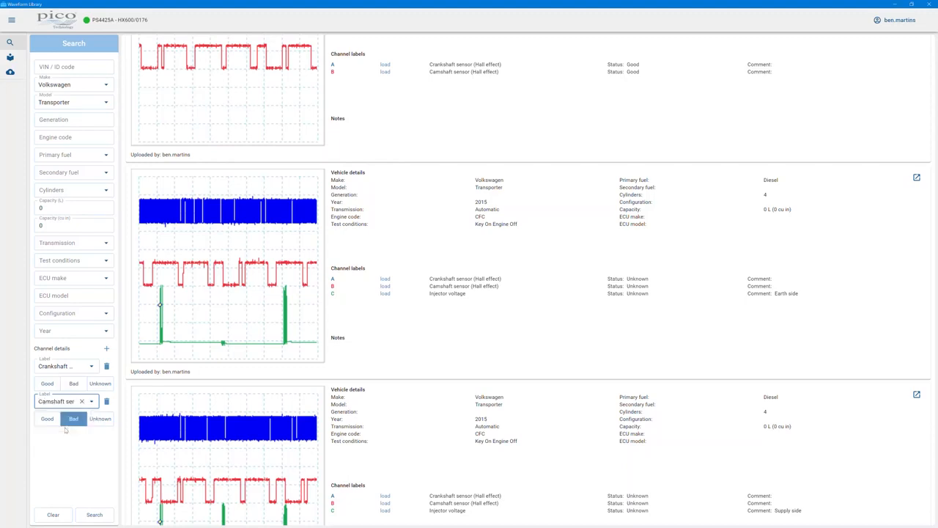
{"action": "left_click", "coordinate": [94, 514]}
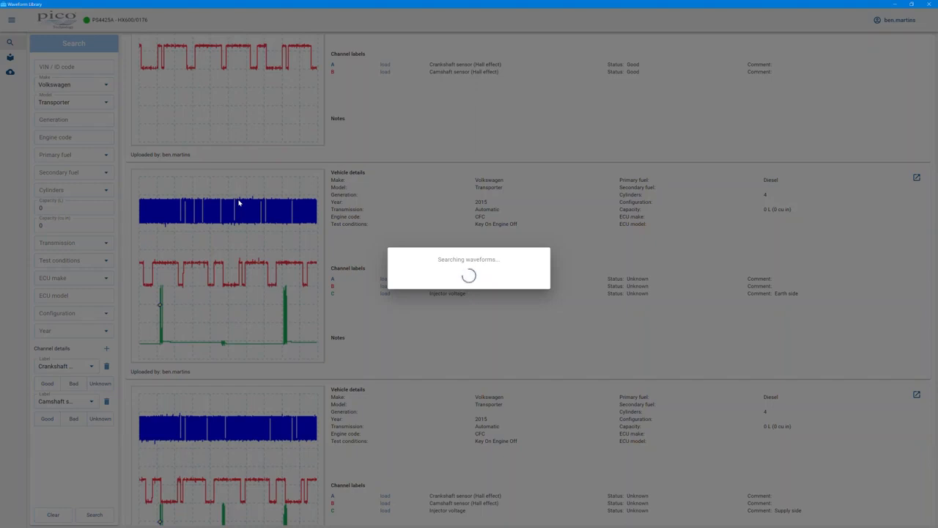
Open the first matching Transporter capture in the scope
{"action": "scroll", "coordinate": [239, 200], "scroll_direction": "down", "scroll_amount": 3}
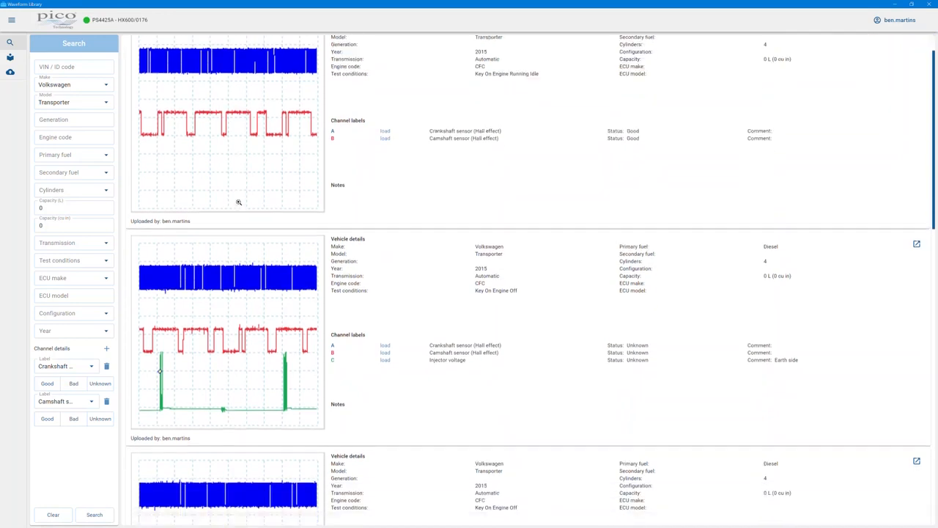
{"action": "scroll", "coordinate": [239, 199], "scroll_direction": "up", "scroll_amount": 2}
{"action": "scroll", "coordinate": [239, 199], "scroll_direction": "up", "scroll_amount": 2}
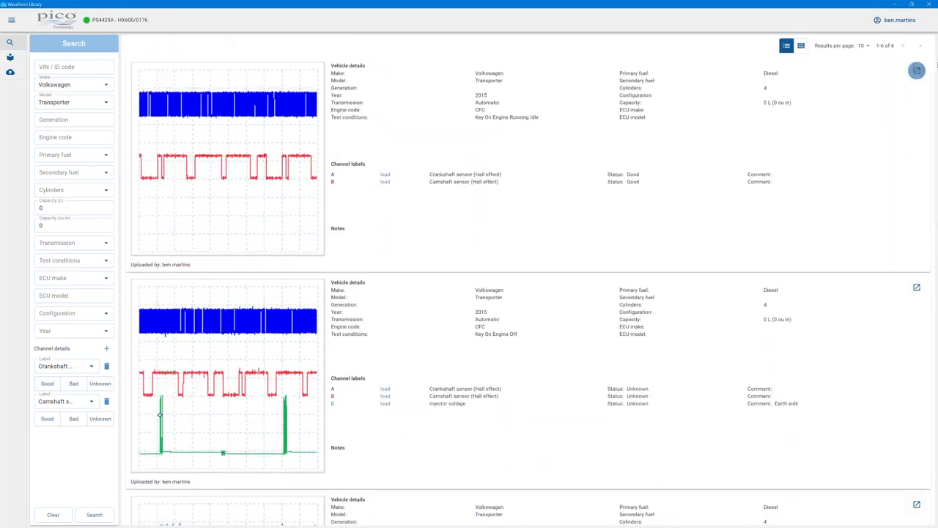
{"action": "left_click", "coordinate": [916, 71]}
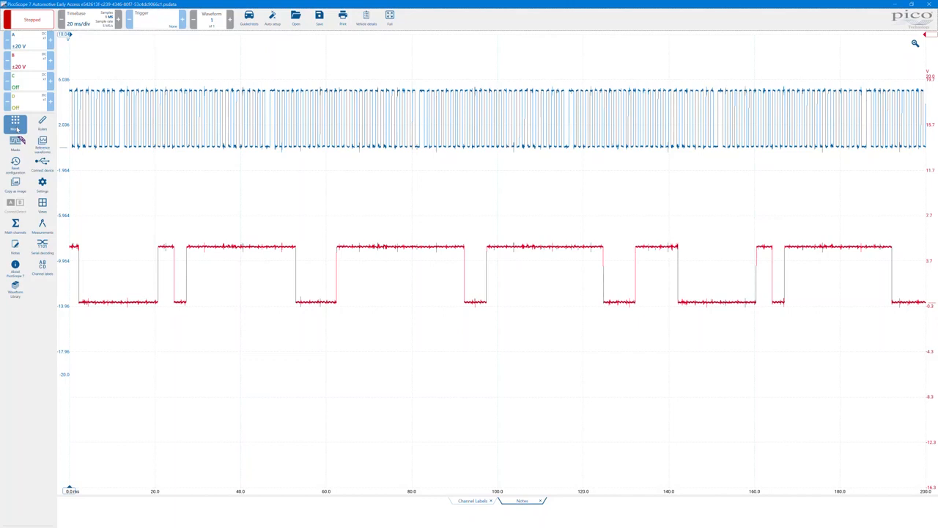
Show the More tools panel beside the Transporter capture
{"action": "left_click", "coordinate": [16, 126]}
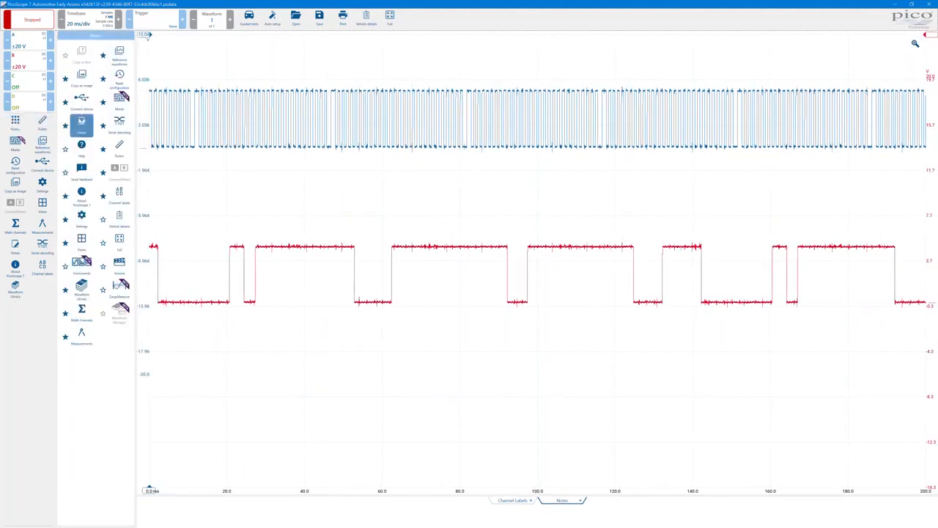
Add reference copies A (2) and B (2) and drag both below the live traces
{"action": "left_click", "coordinate": [122, 62]}
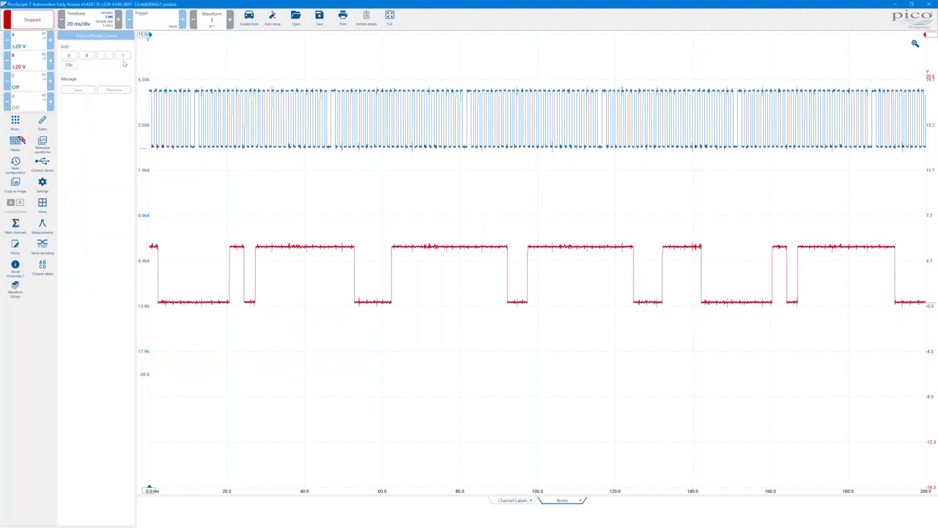
{"action": "left_click", "coordinate": [68, 56]}
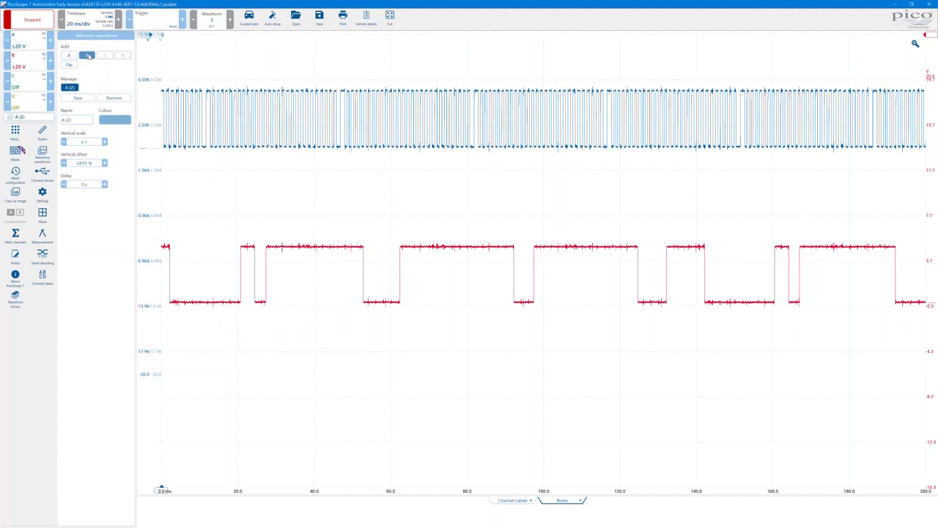
{"action": "left_click", "coordinate": [88, 57]}
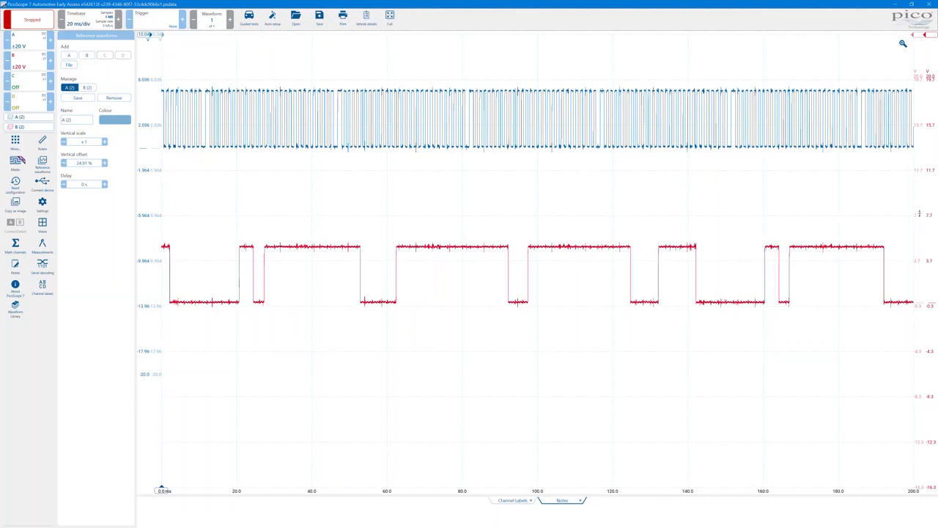
{"action": "left_click_drag", "start_coordinate": [919, 214], "coordinate": [914, 240]}
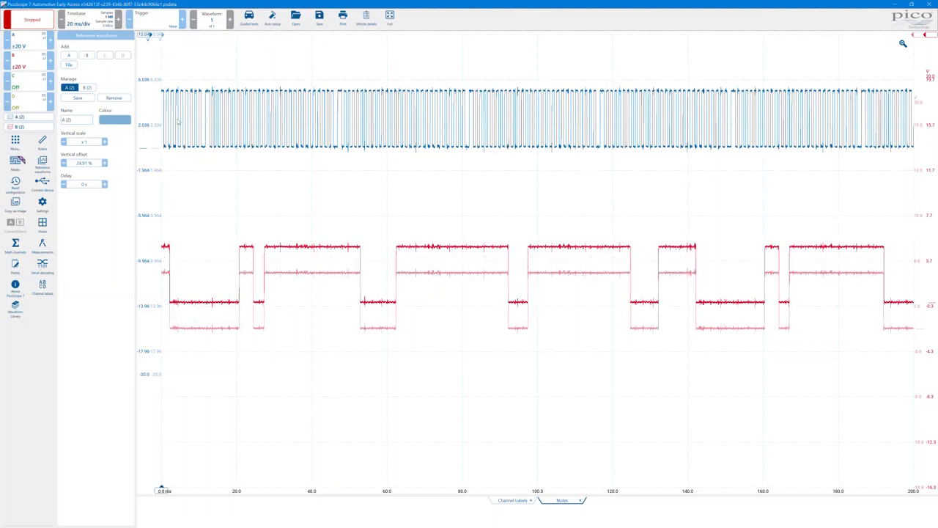
{"action": "left_click_drag", "start_coordinate": [159, 117], "coordinate": [160, 188]}
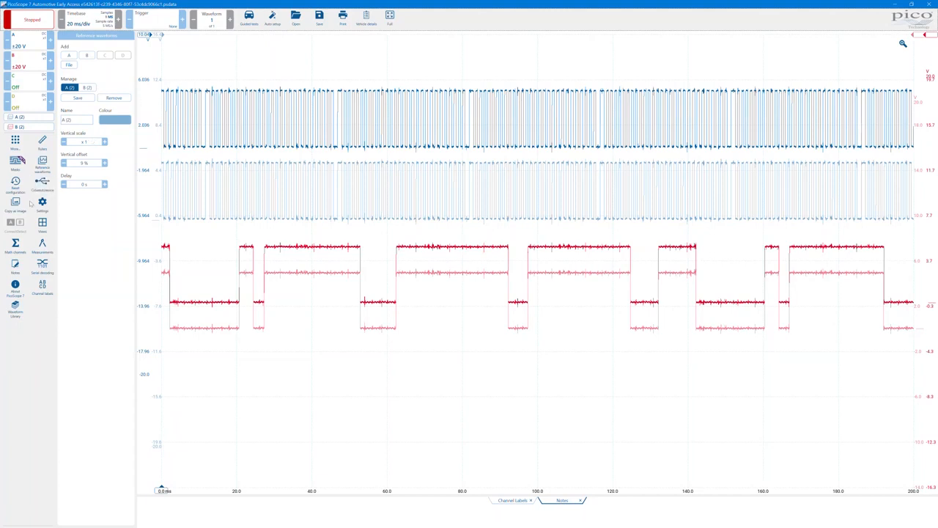
Add a second scope view below the first one
{"action": "left_click", "coordinate": [41, 224]}
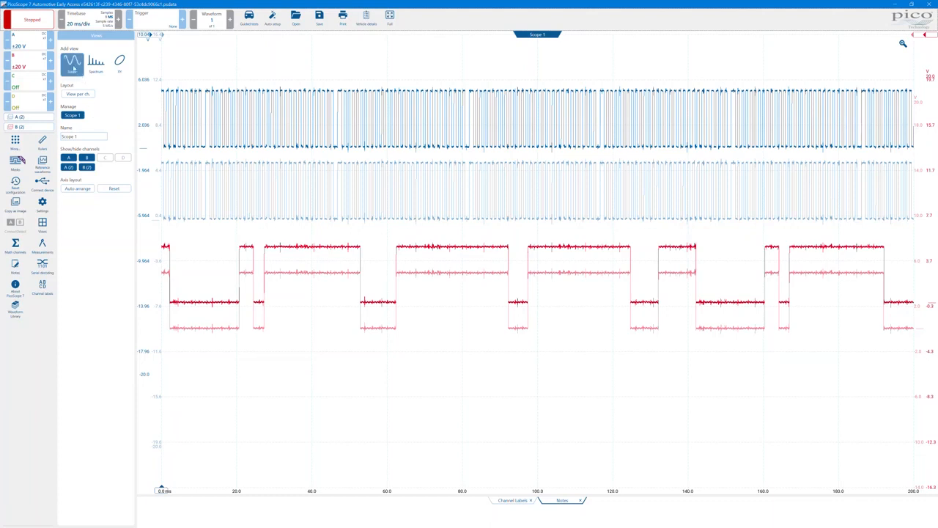
{"action": "left_click", "coordinate": [72, 65]}
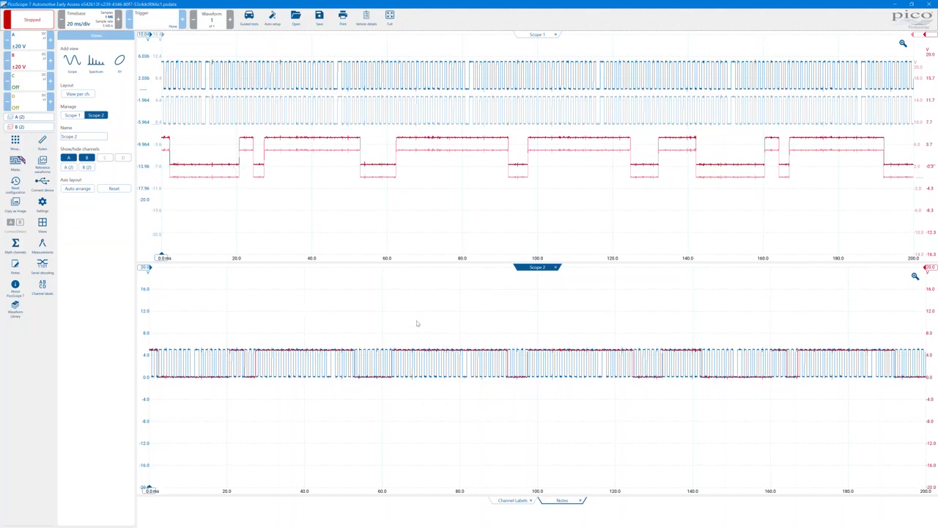
{"action": "left_click", "coordinate": [316, 108]}
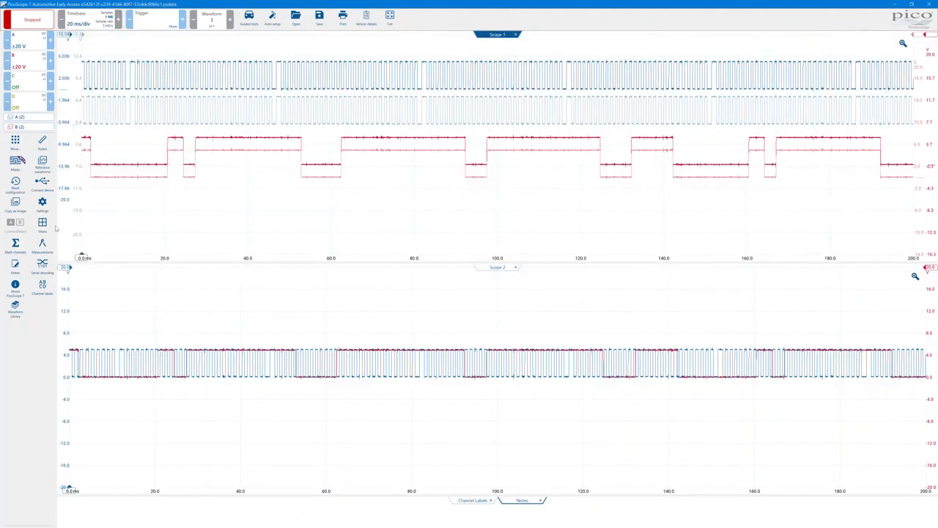
{"action": "left_click", "coordinate": [42, 225]}
{"action": "left_click", "coordinate": [41, 224]}
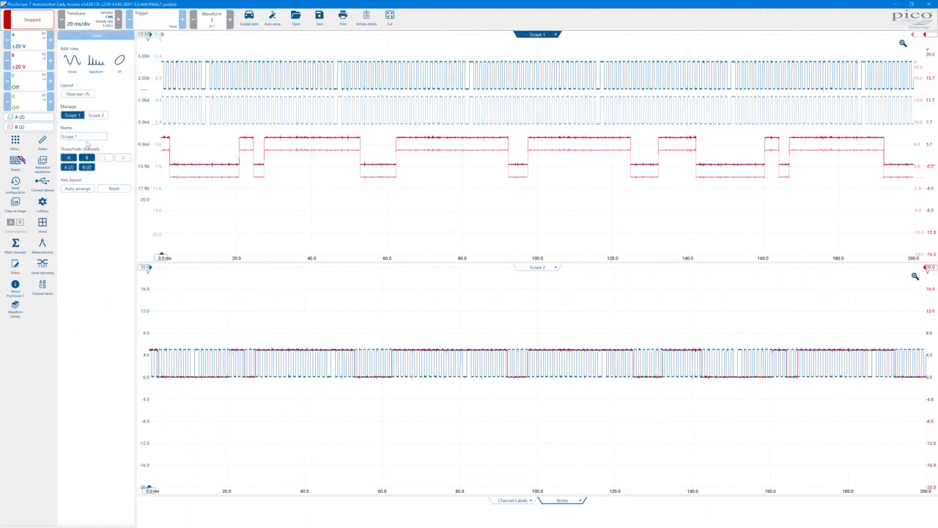
Hide live channels A and B in Scope 1, raise channel A above B in Scope 2, and start capturing
{"action": "left_click", "coordinate": [95, 115]}
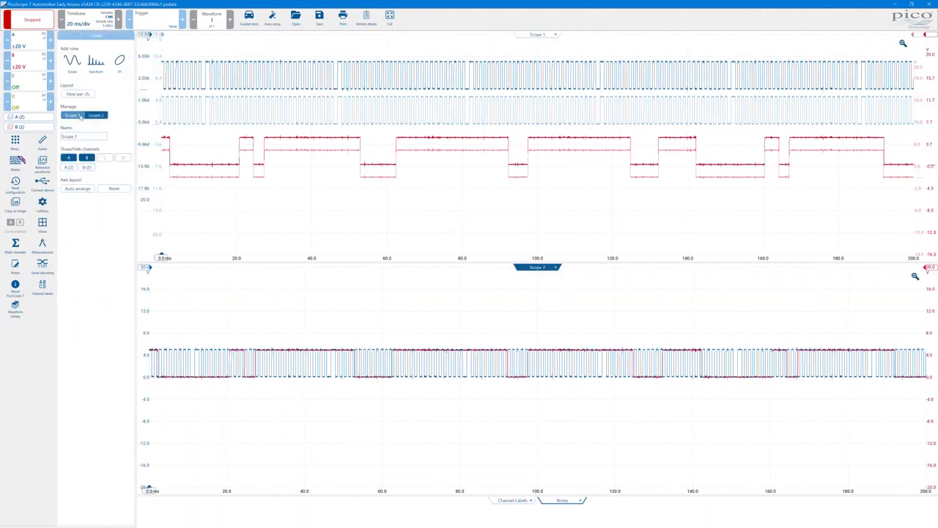
{"action": "left_click", "coordinate": [72, 115]}
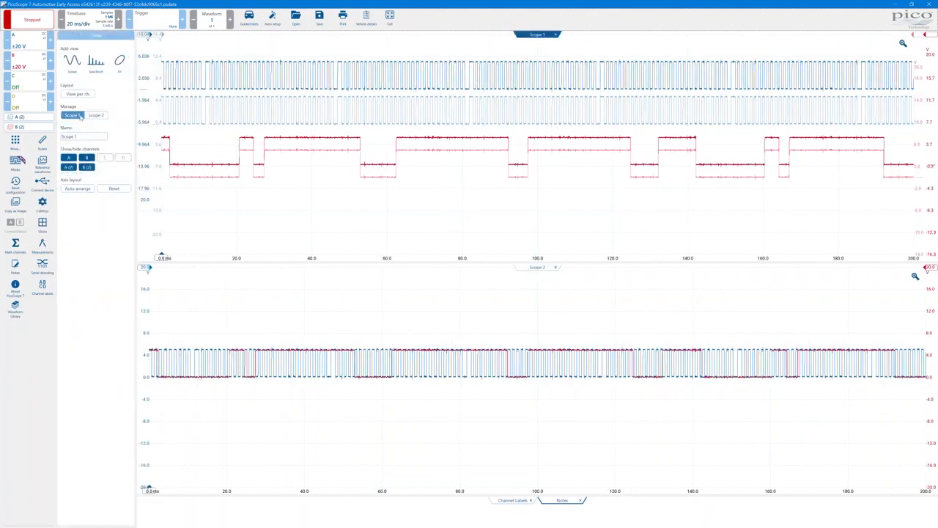
{"action": "left_click", "coordinate": [69, 157]}
{"action": "left_click", "coordinate": [71, 158]}
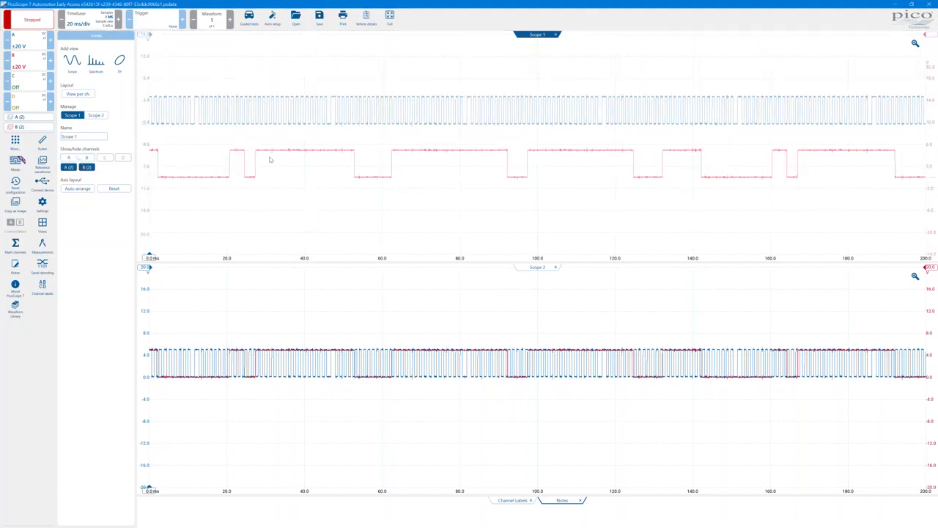
{"action": "left_click_drag", "start_coordinate": [143, 327], "coordinate": [143, 280]}
{"action": "left_click", "coordinate": [33, 21]}
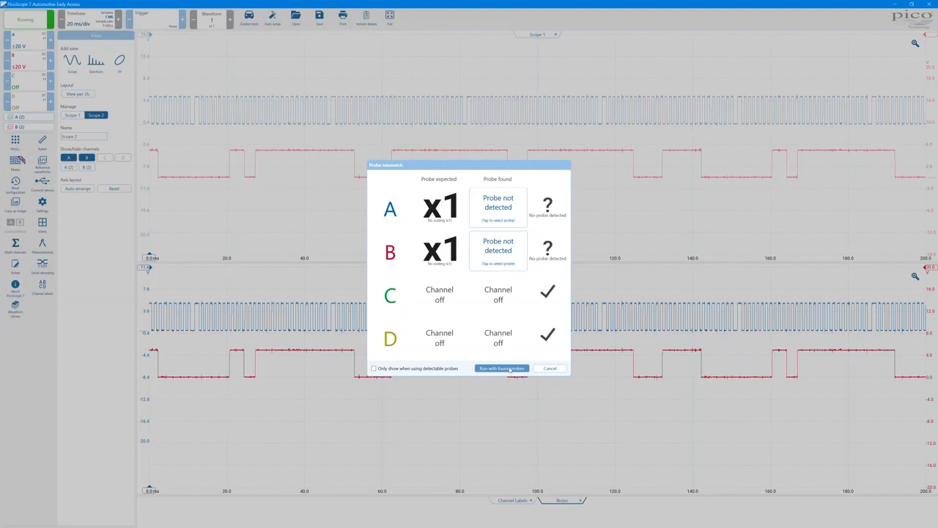
Continue capturing with the found probes despite the probe mismatch
{"action": "left_click", "coordinate": [510, 368]}
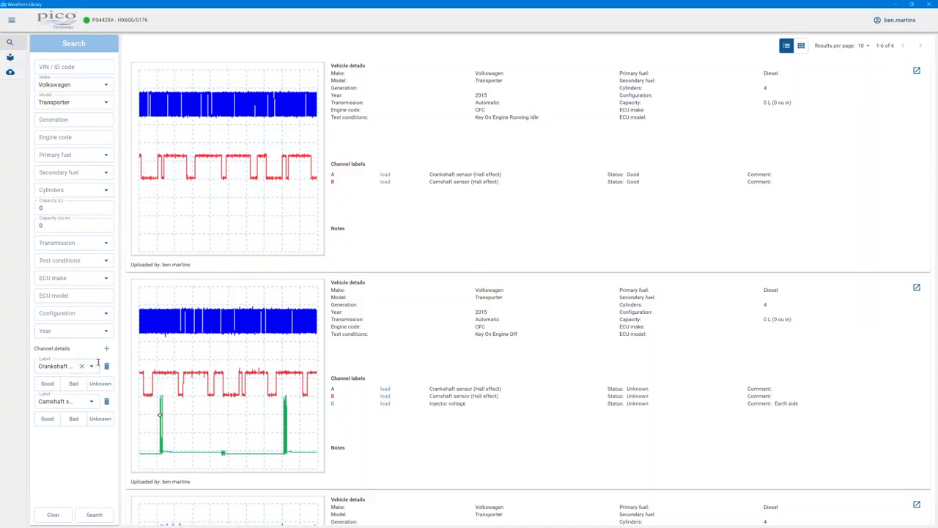
Clear all search filters to list the whole 7705-waveform library
{"action": "left_click", "coordinate": [61, 514]}
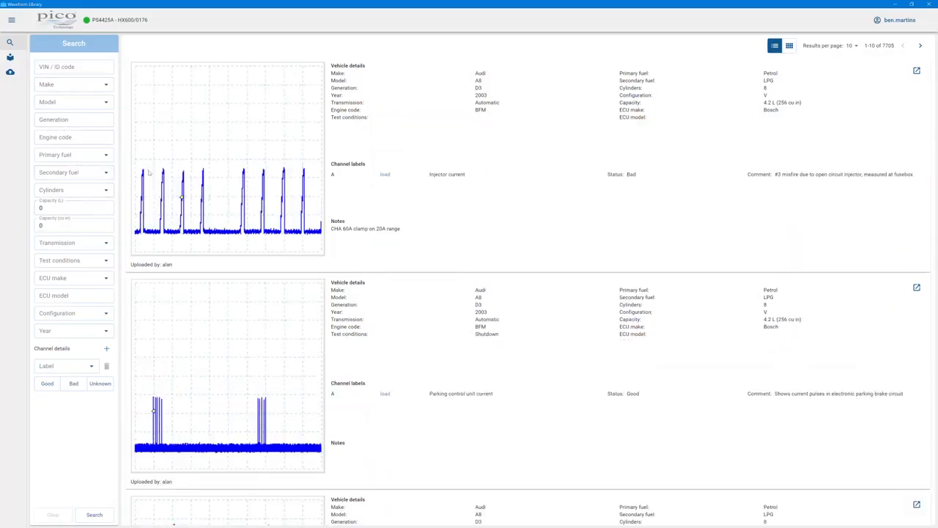
{"action": "scroll", "coordinate": [271, 256], "scroll_direction": "down", "scroll_amount": 3}
{"action": "scroll", "coordinate": [282, 264], "scroll_direction": "up", "scroll_amount": 3}
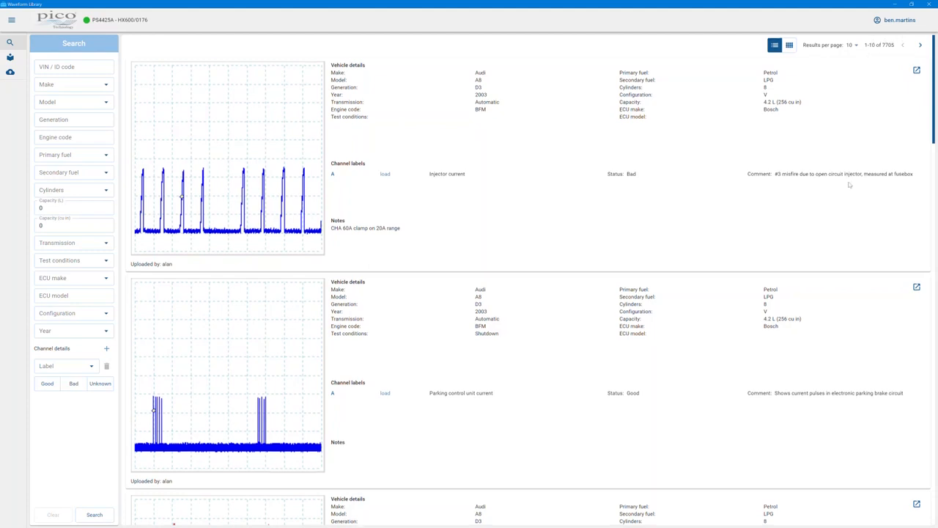
{"action": "scroll", "coordinate": [791, 253], "scroll_direction": "down", "scroll_amount": 6}
{"action": "scroll", "coordinate": [791, 254], "scroll_direction": "down", "scroll_amount": 3}
{"action": "scroll", "coordinate": [796, 245], "scroll_direction": "up", "scroll_amount": 9}
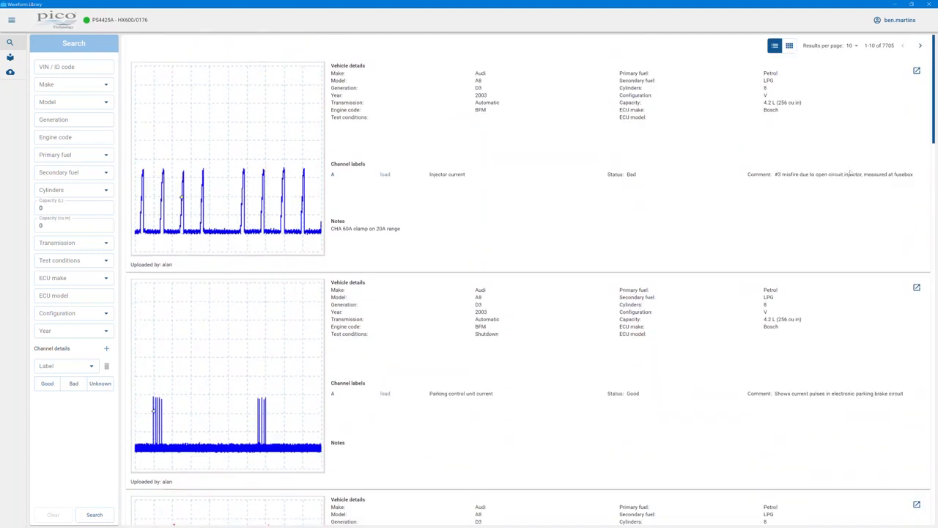
Keep 10 results per page, advance two pages, and switch to the thumbnail grid view
{"action": "left_click", "coordinate": [853, 46]}
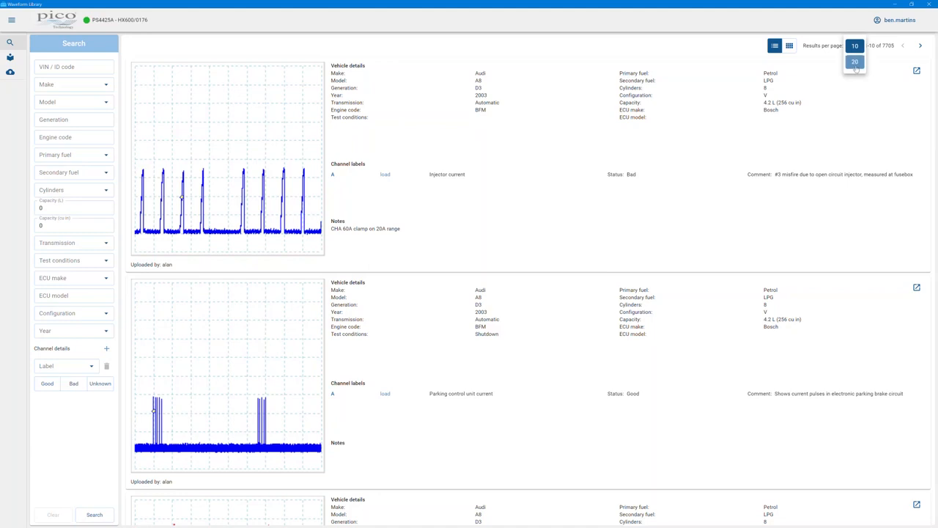
{"action": "left_click", "coordinate": [921, 48]}
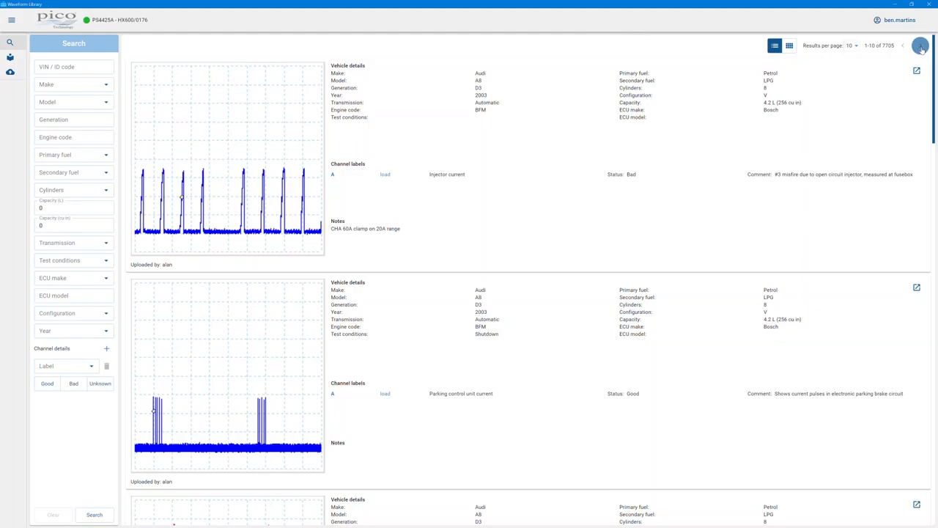
{"action": "left_click", "coordinate": [921, 48]}
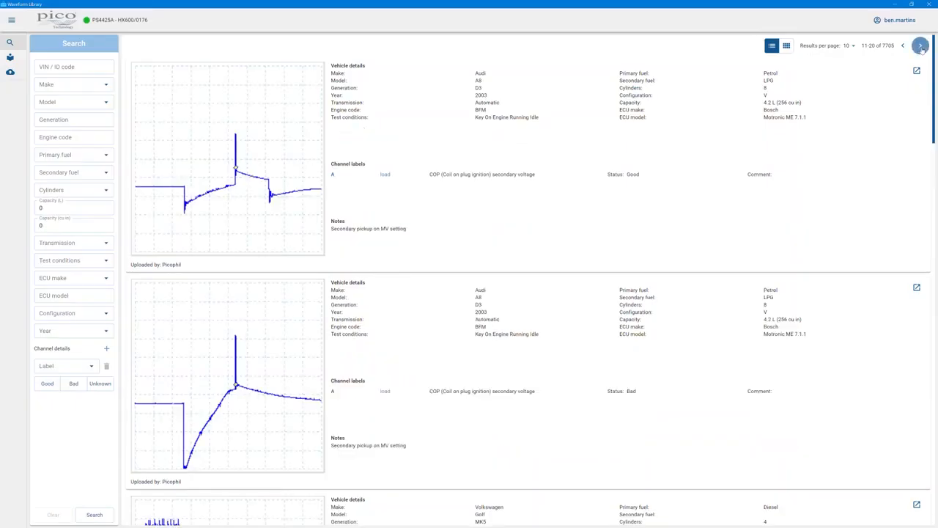
{"action": "left_click", "coordinate": [921, 47]}
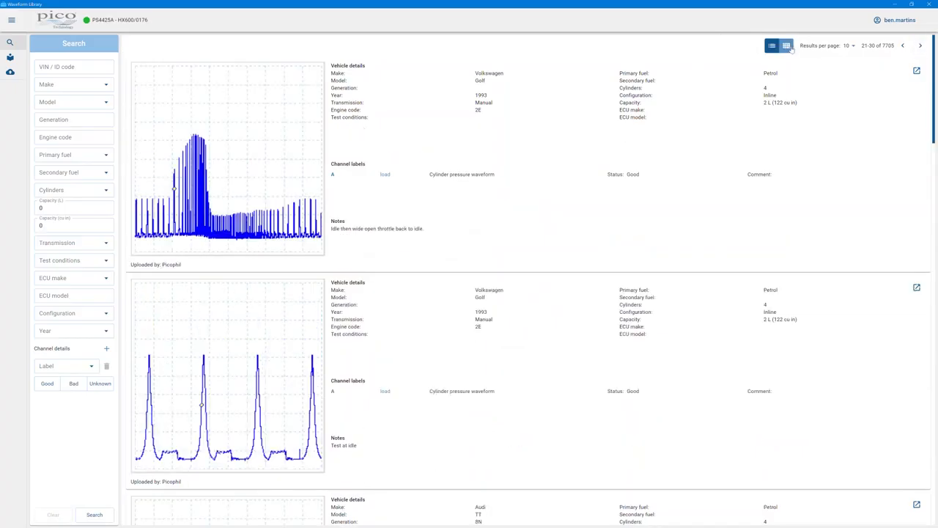
{"action": "left_click", "coordinate": [787, 46]}
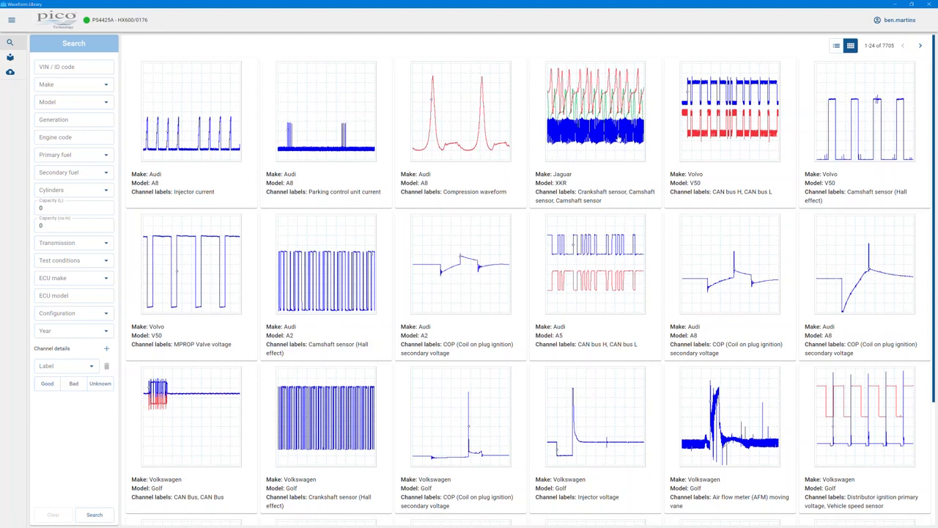
Switch the Waveform Library results to the detailed list view with vehicle details
{"action": "left_click", "coordinate": [837, 46]}
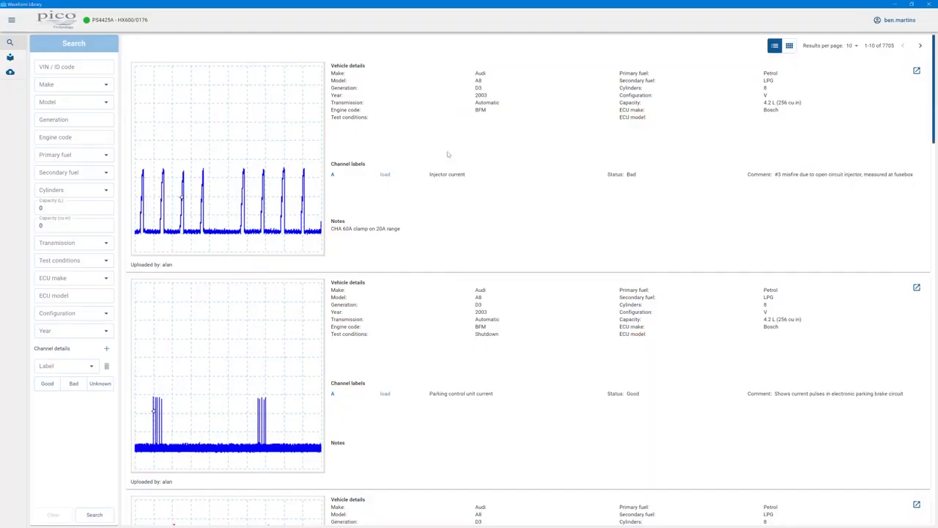
{"action": "scroll", "coordinate": [215, 201], "scroll_direction": "down", "scroll_amount": 3}
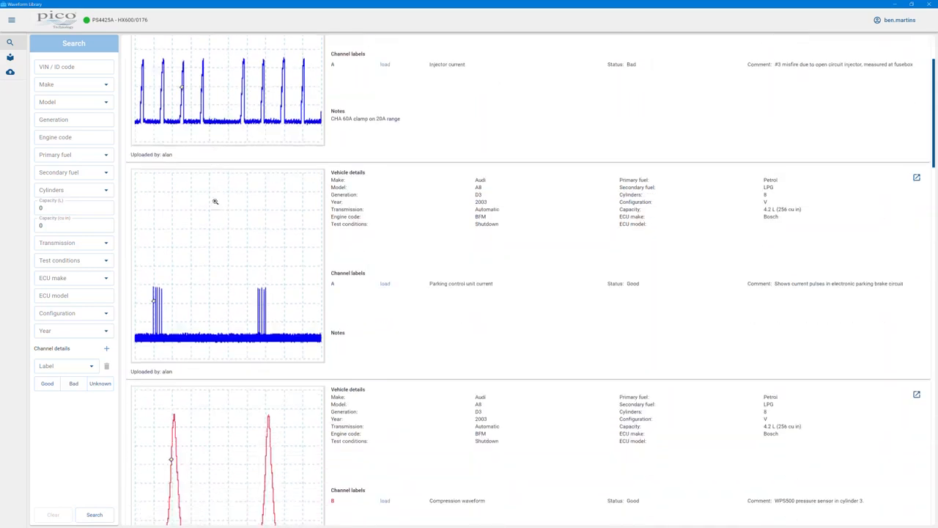
{"action": "scroll", "coordinate": [216, 201], "scroll_direction": "down", "scroll_amount": 9}
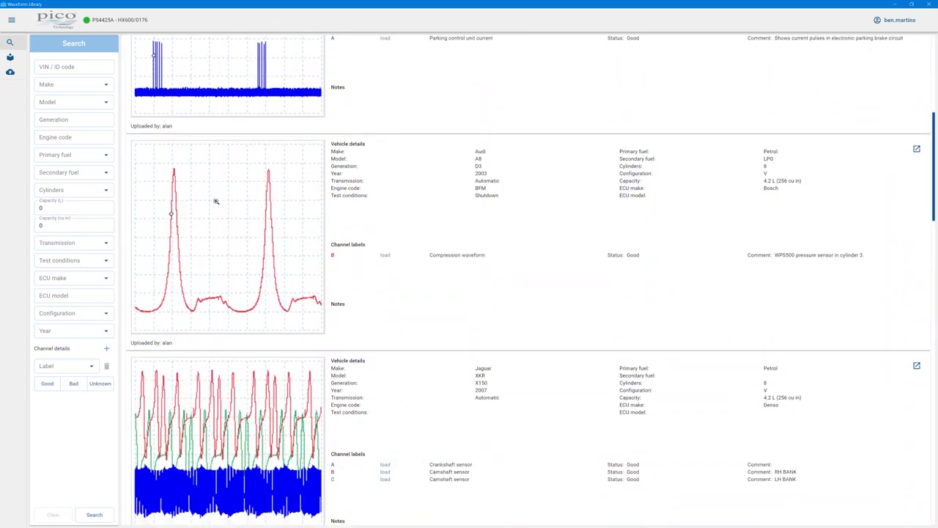
{"action": "scroll", "coordinate": [217, 201], "scroll_direction": "down", "scroll_amount": 4}
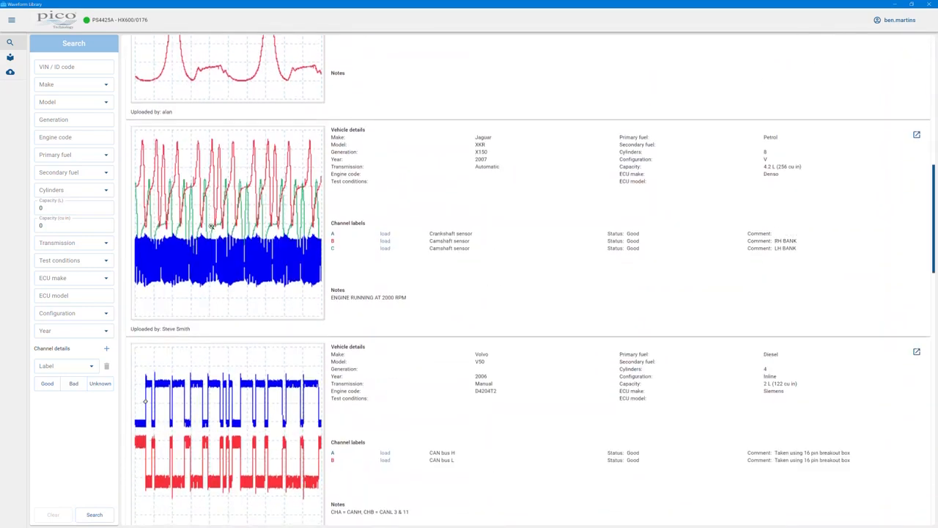
Enlarge the Jaguar XKR waveform for a closer look, close it, and return to the top of the list
{"action": "left_click", "coordinate": [211, 226]}
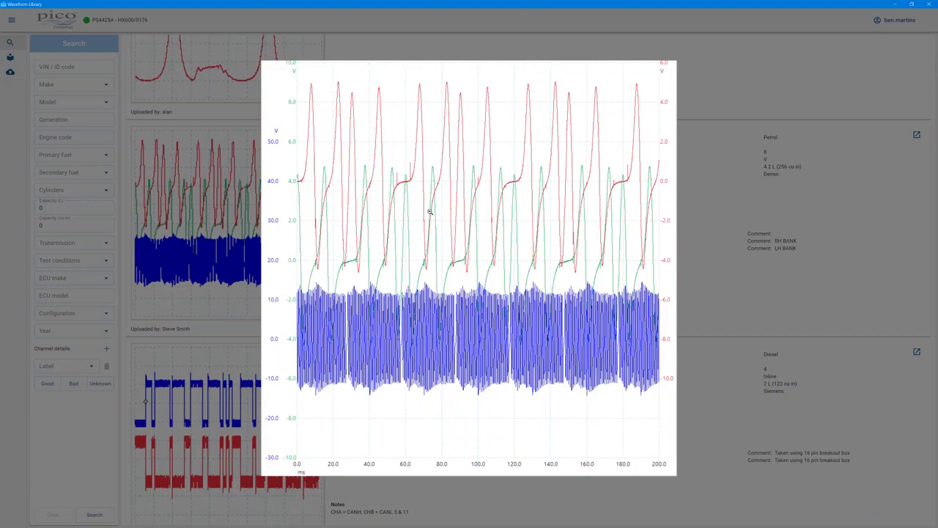
{"action": "left_click", "coordinate": [429, 211]}
{"action": "scroll", "coordinate": [279, 196], "scroll_direction": "down", "scroll_amount": 5}
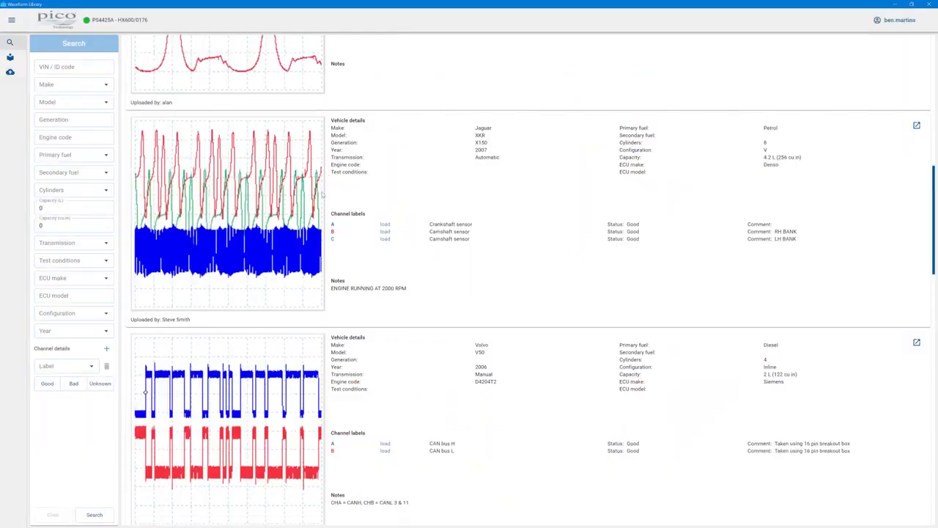
{"action": "scroll", "coordinate": [278, 196], "scroll_direction": "down", "scroll_amount": 2}
{"action": "scroll", "coordinate": [285, 191], "scroll_direction": "up", "scroll_amount": 8}
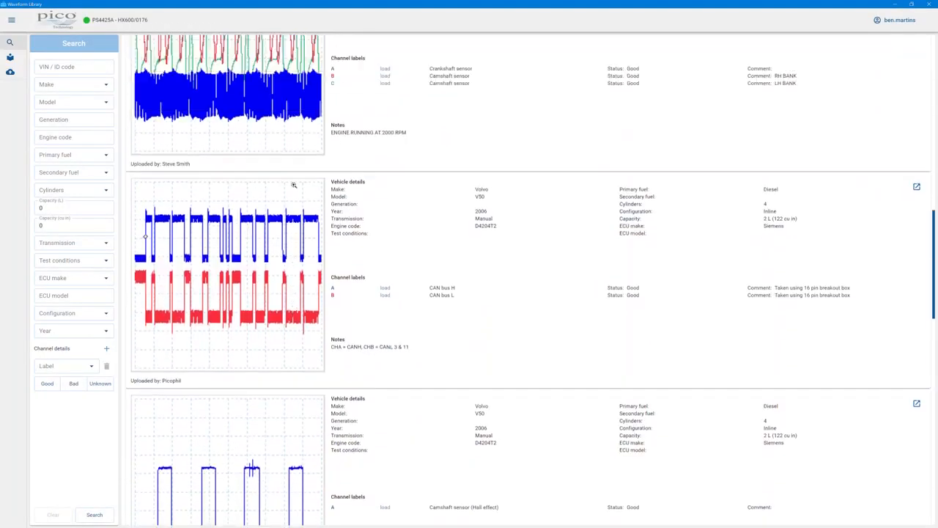
{"action": "scroll", "coordinate": [293, 185], "scroll_direction": "up", "scroll_amount": 5}
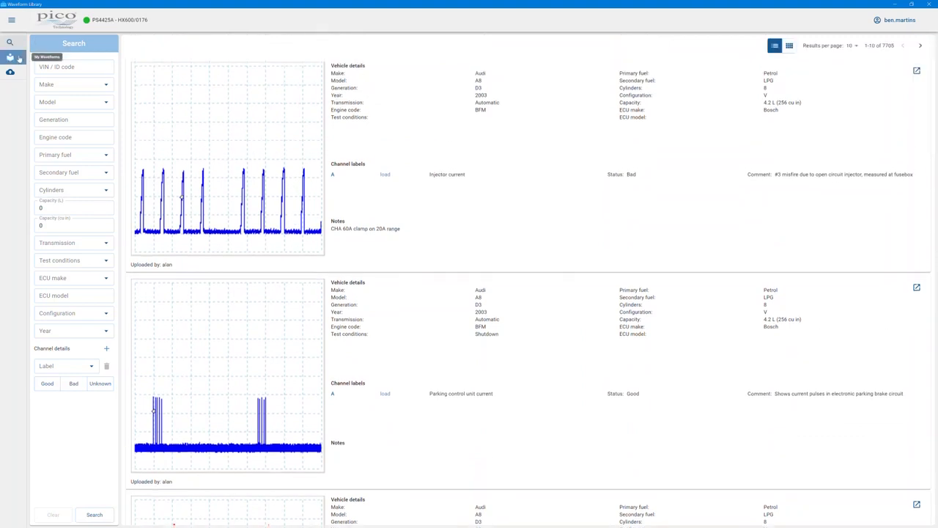
Open My Waveforms to list your 80 uploaded captures
{"action": "left_click", "coordinate": [19, 58]}
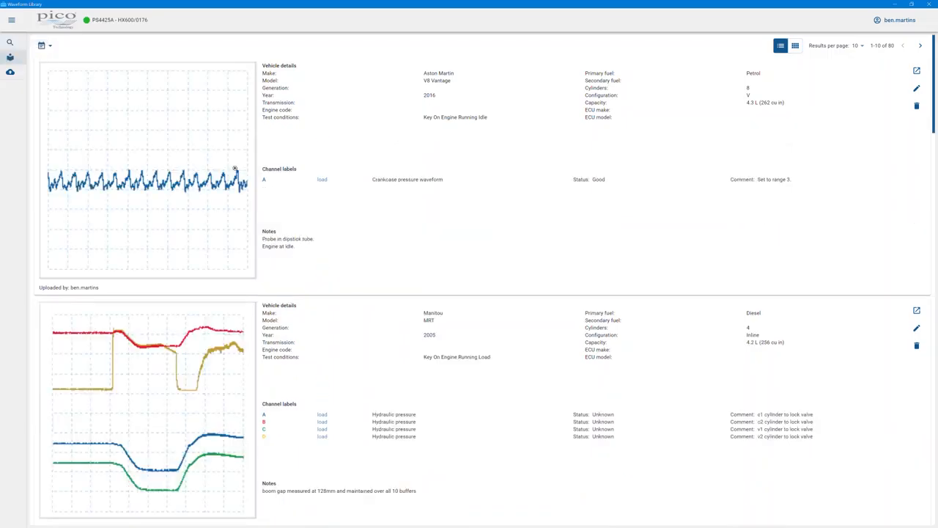
{"action": "scroll", "coordinate": [265, 200], "scroll_direction": "down", "scroll_amount": 5}
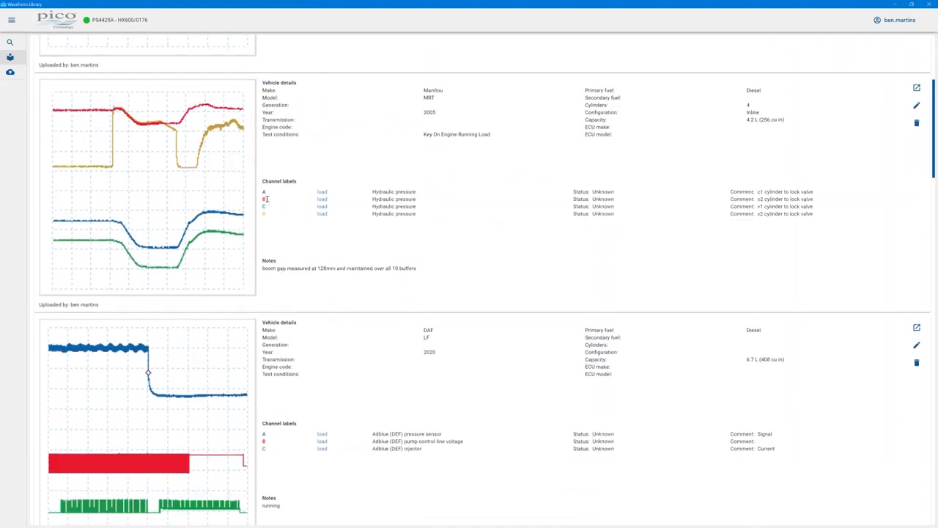
{"action": "scroll", "coordinate": [267, 200], "scroll_direction": "down", "scroll_amount": 1}
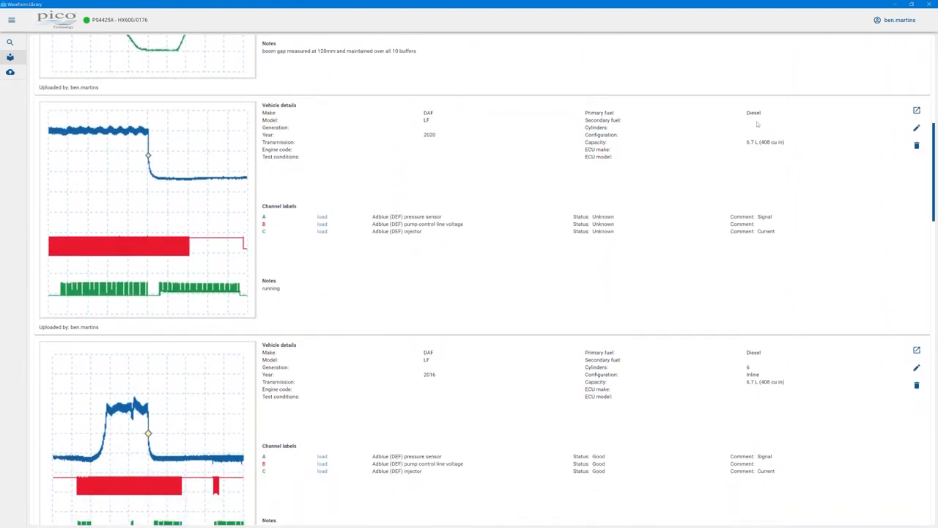
{"action": "scroll", "coordinate": [758, 124], "scroll_direction": "up", "scroll_amount": 6}
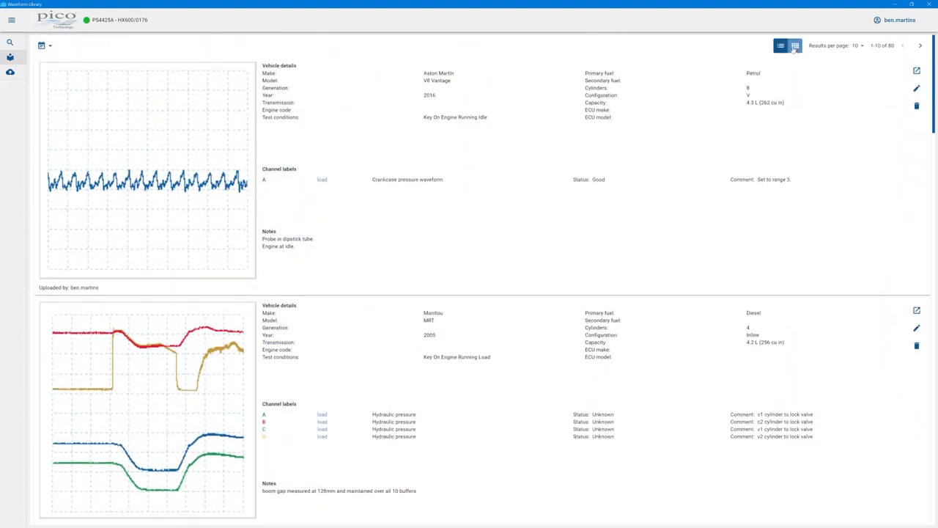
Show your waveforms as a thumbnail grid and page forward and back
{"action": "left_click", "coordinate": [795, 46]}
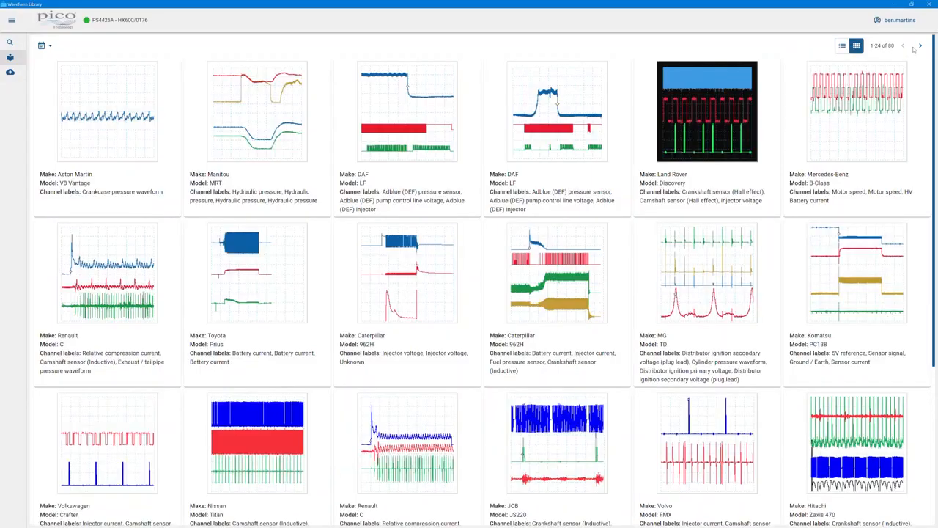
{"action": "left_click", "coordinate": [920, 47]}
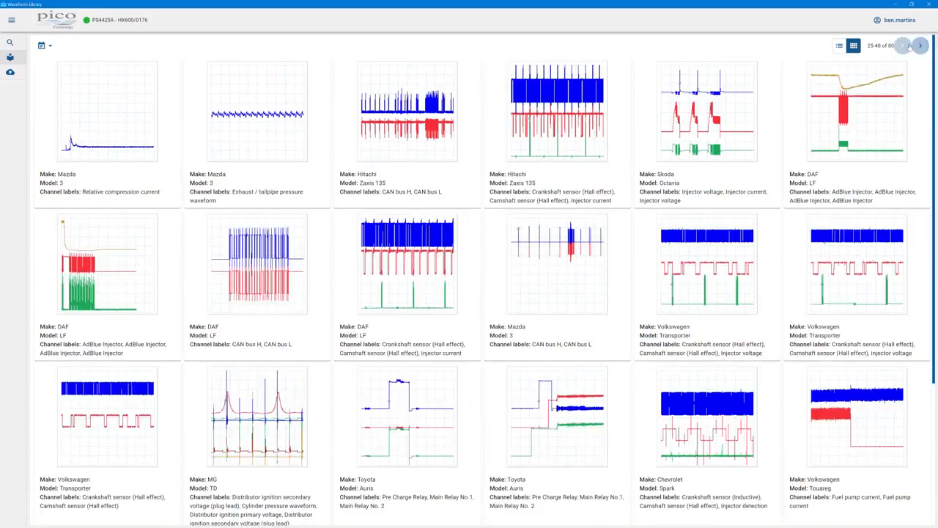
{"action": "left_click", "coordinate": [903, 45]}
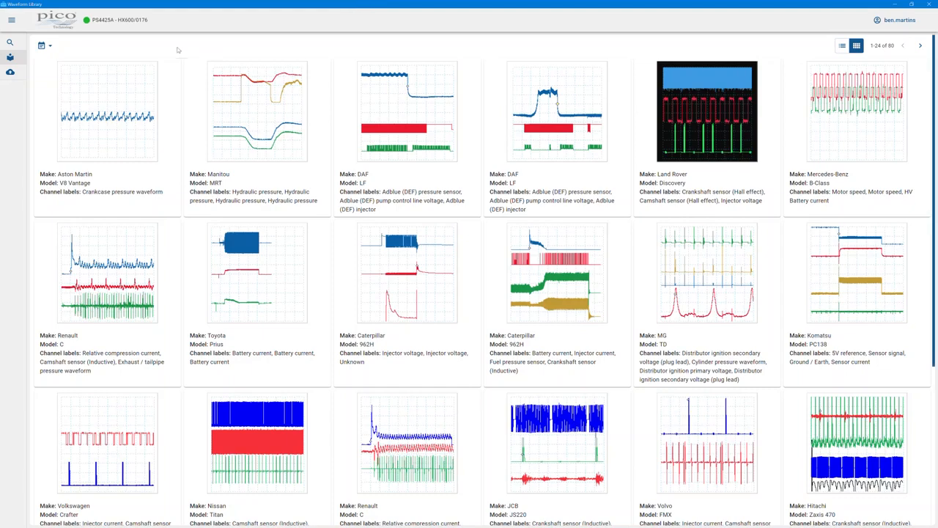
Reverse the date order, return to the detailed list, then restore the original date sort
{"action": "left_click", "coordinate": [53, 46]}
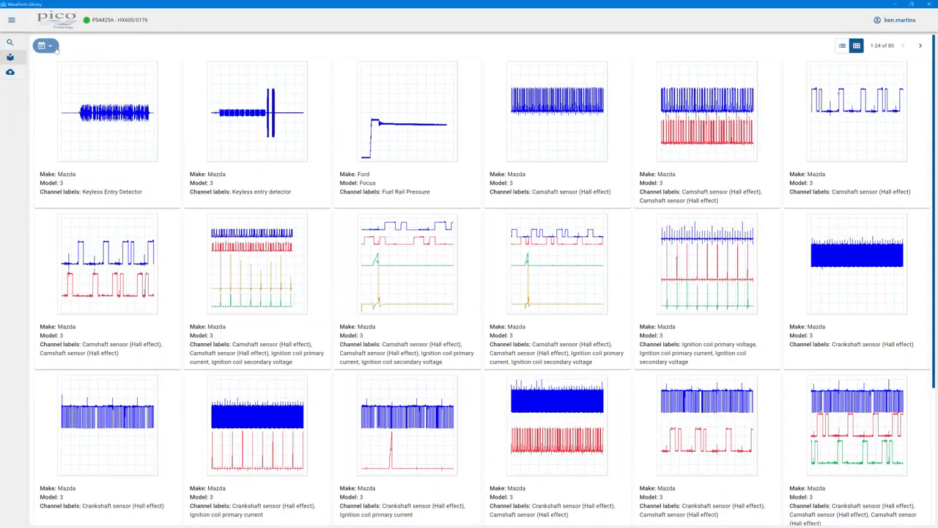
{"action": "left_click", "coordinate": [842, 46]}
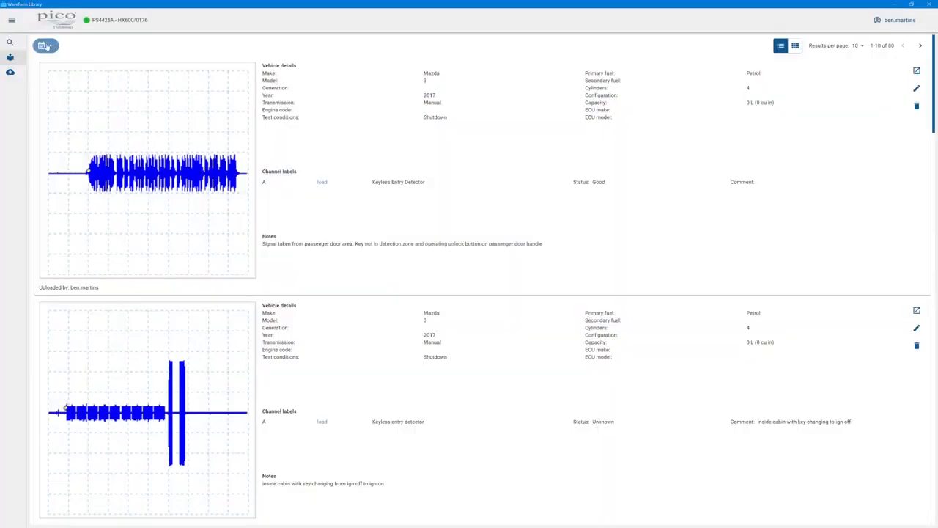
{"action": "left_click", "coordinate": [46, 45]}
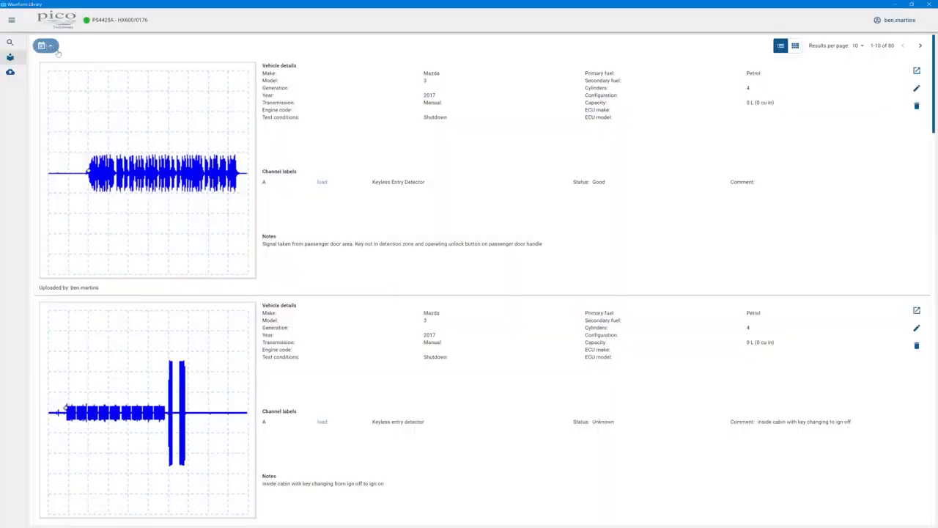